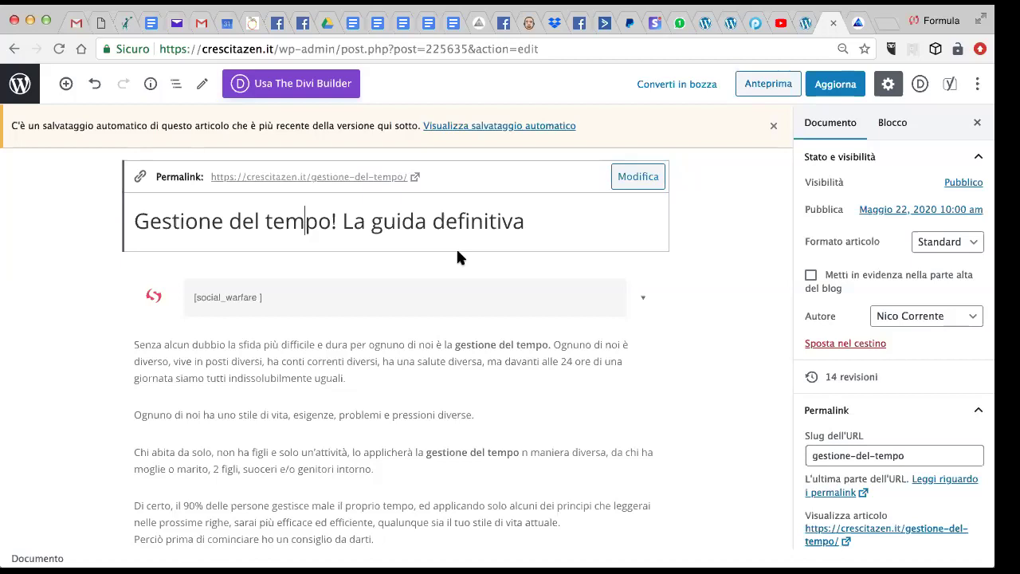
# Step: Examine where the keyword "gestione del tempo" is used in the article title, the opening paragraph and the third paragraph
pyautogui.moveTo(137, 228); pyautogui.dragTo(329, 230)
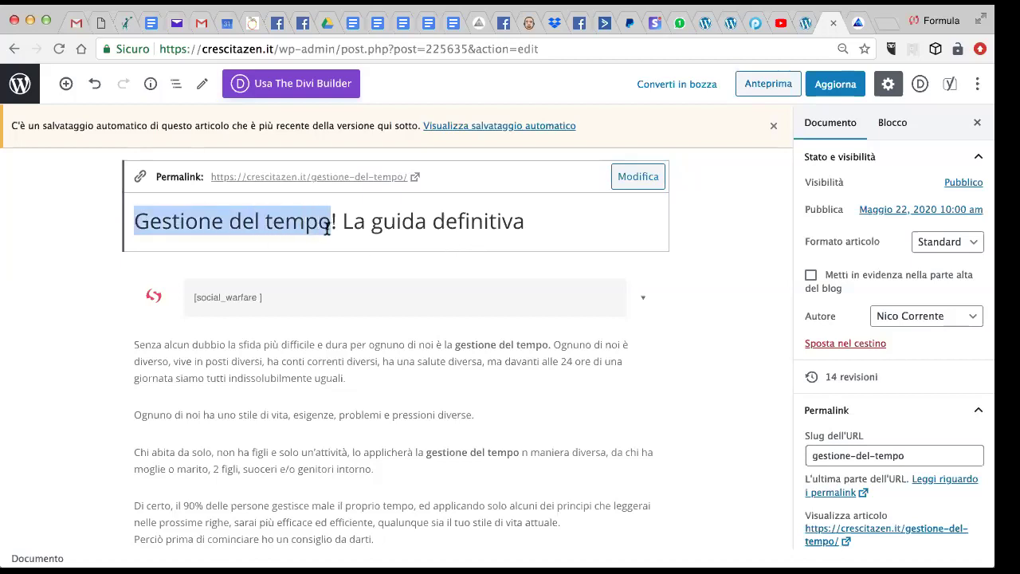
pyautogui.click(440, 444)
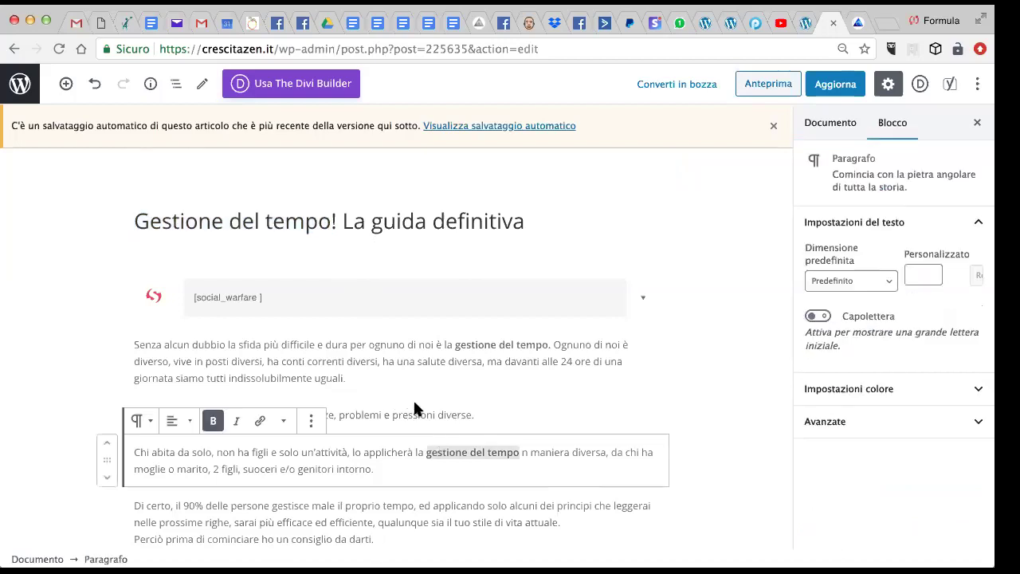
pyautogui.click(159, 342)
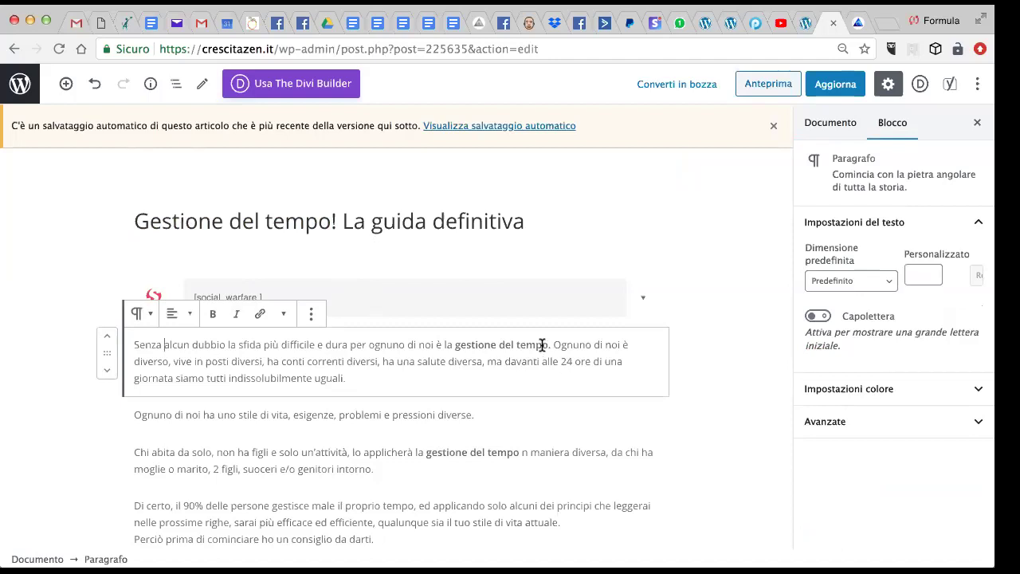
pyautogui.moveTo(547, 344); pyautogui.dragTo(452, 344)
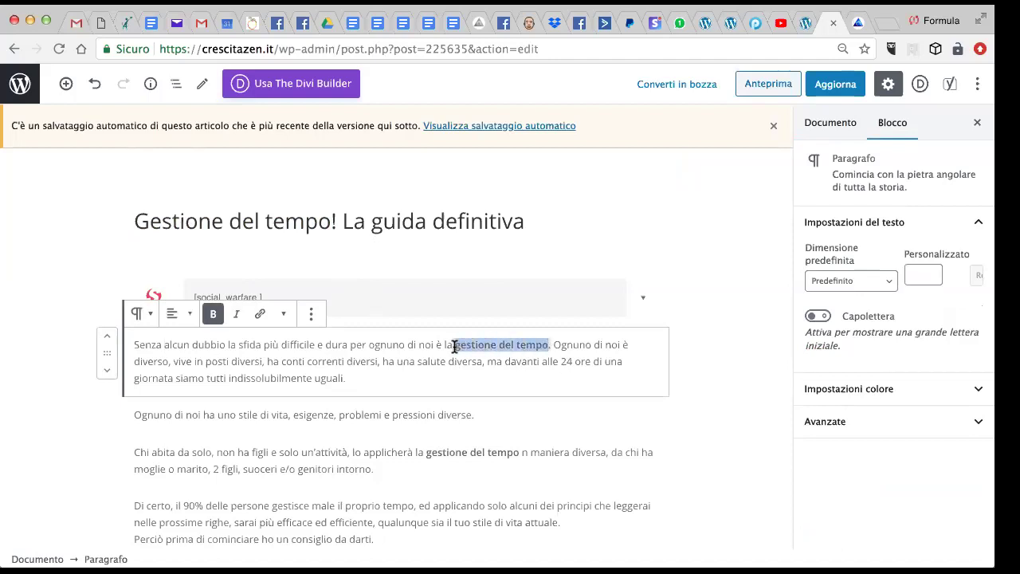
pyautogui.click(463, 361)
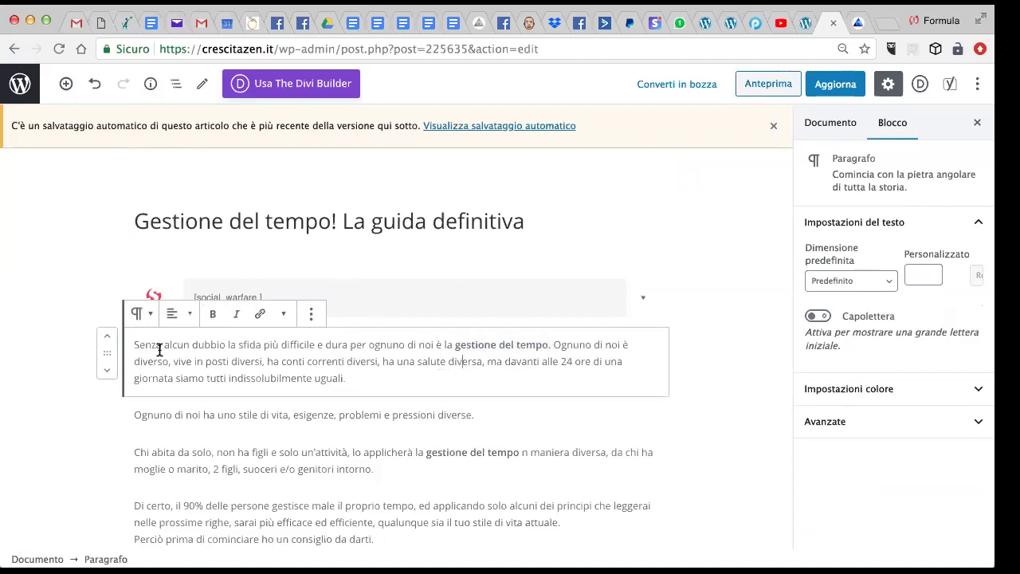
pyautogui.moveTo(135, 344); pyautogui.dragTo(535, 353)
pyautogui.click(534, 355)
pyautogui.scroll(-2, 555, 394)
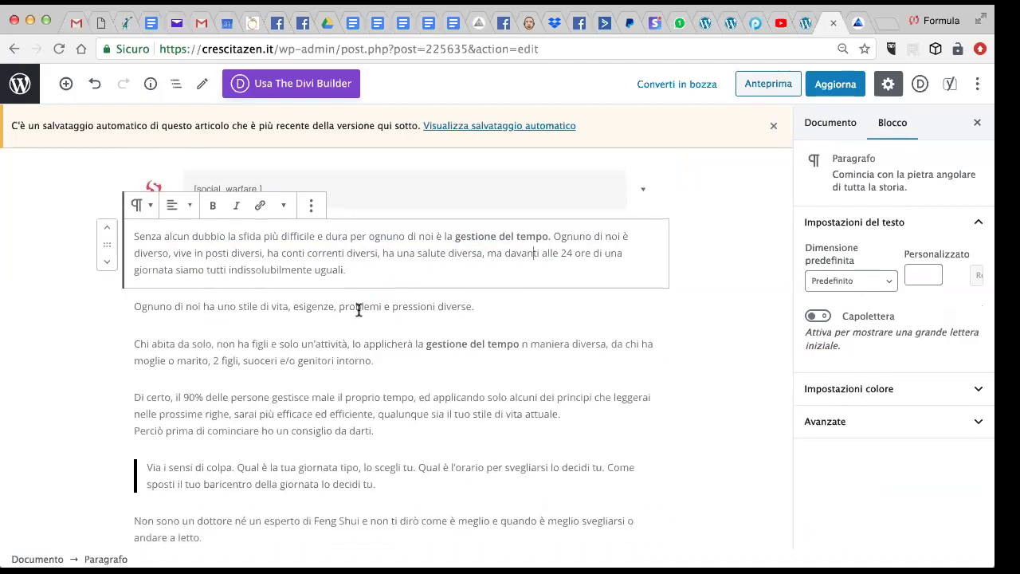
pyautogui.moveTo(425, 344); pyautogui.dragTo(520, 344)
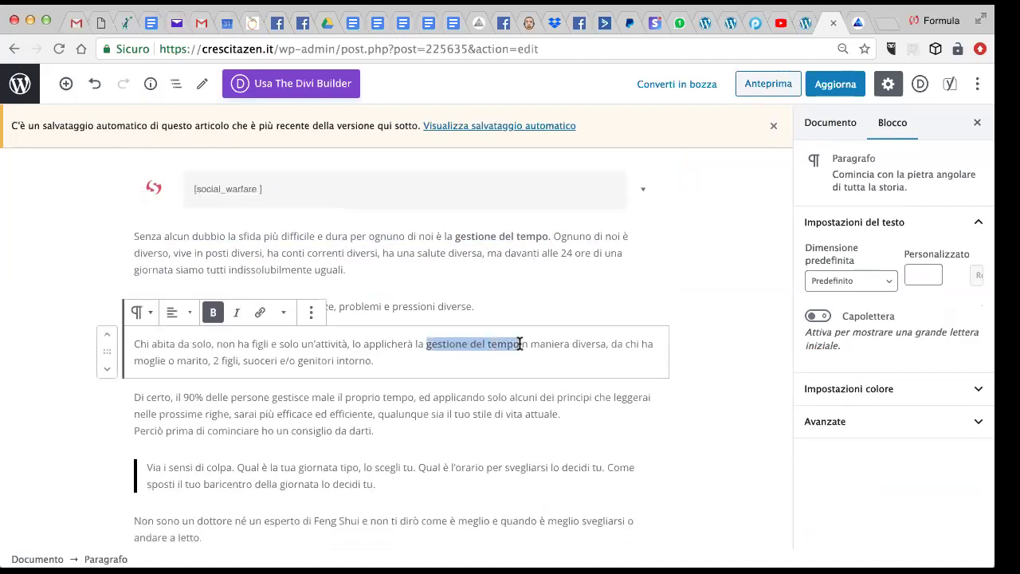
pyautogui.click(349, 418)
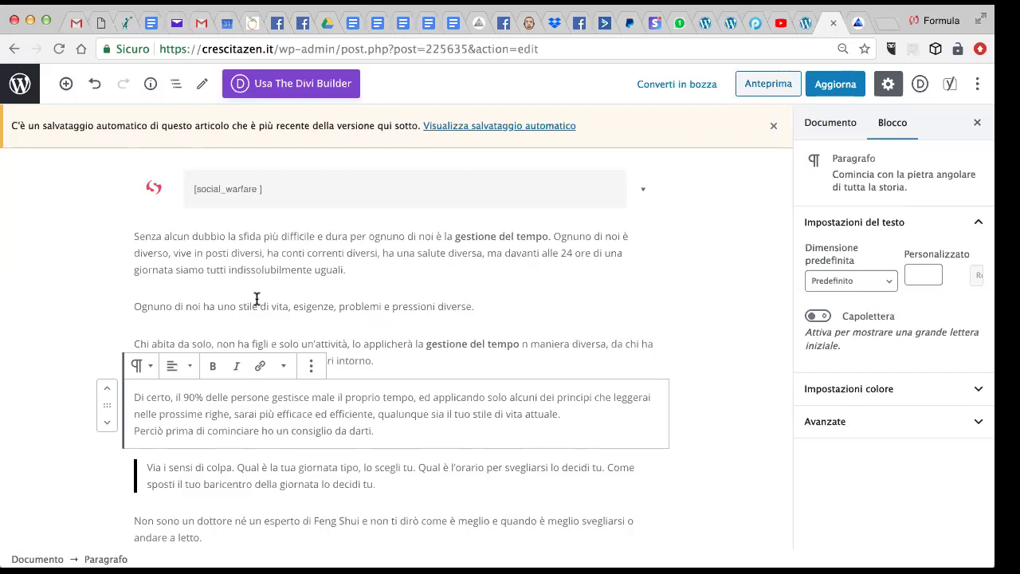
# Step: Review the article title and the introductory paragraphs, from "Senza alcun dubbio" to "Chi abita da solo"
pyautogui.scroll(2, 204, 244)
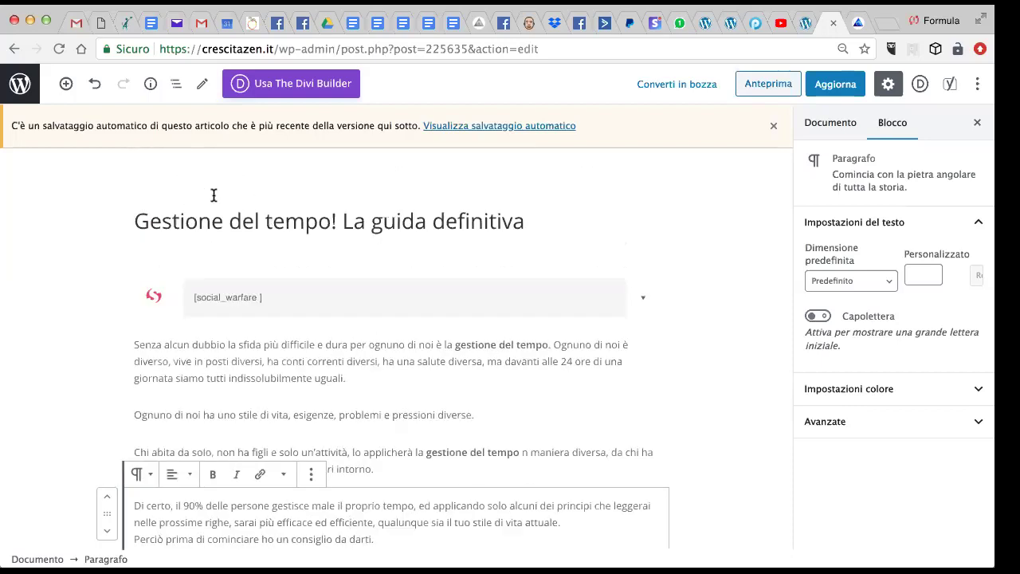
pyautogui.click(171, 216)
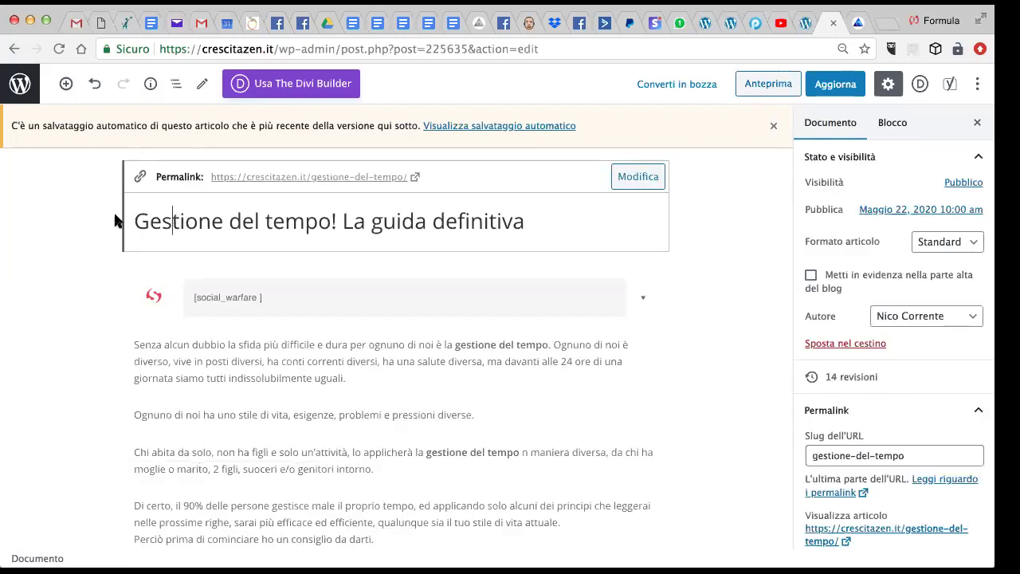
pyautogui.scroll(-3, 467, 353)
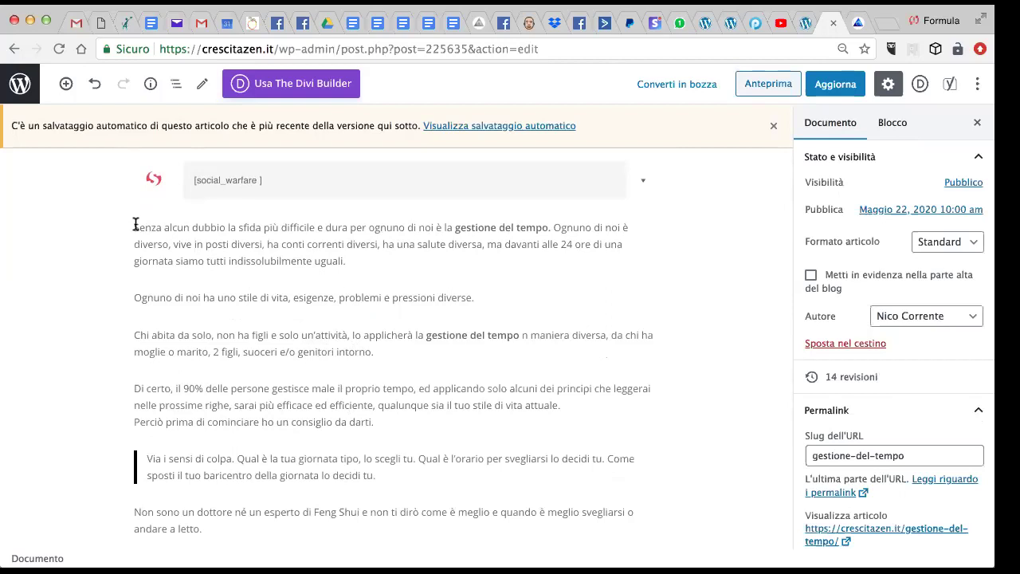
pyautogui.moveTo(136, 225); pyautogui.dragTo(354, 264)
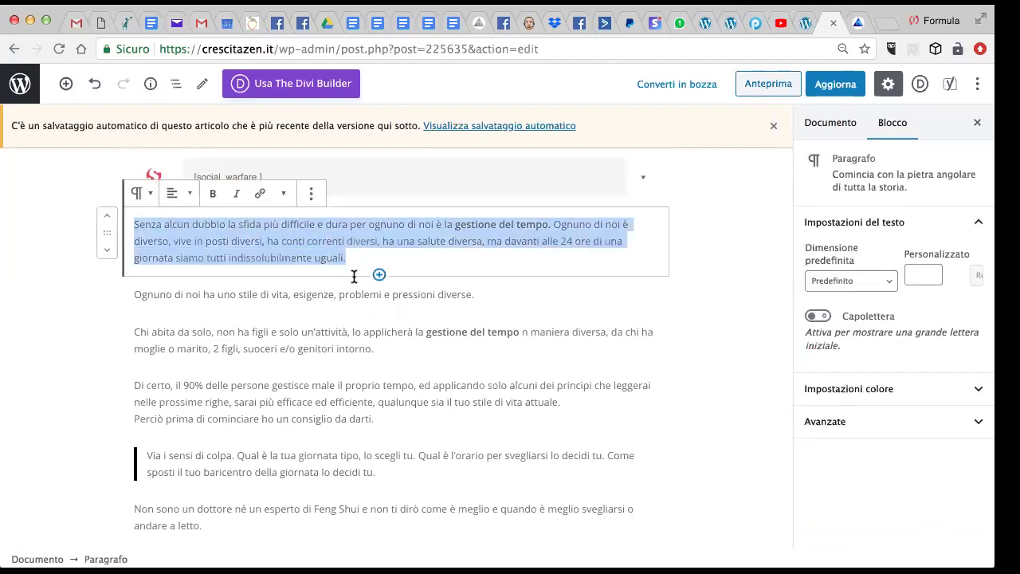
pyautogui.click(354, 258)
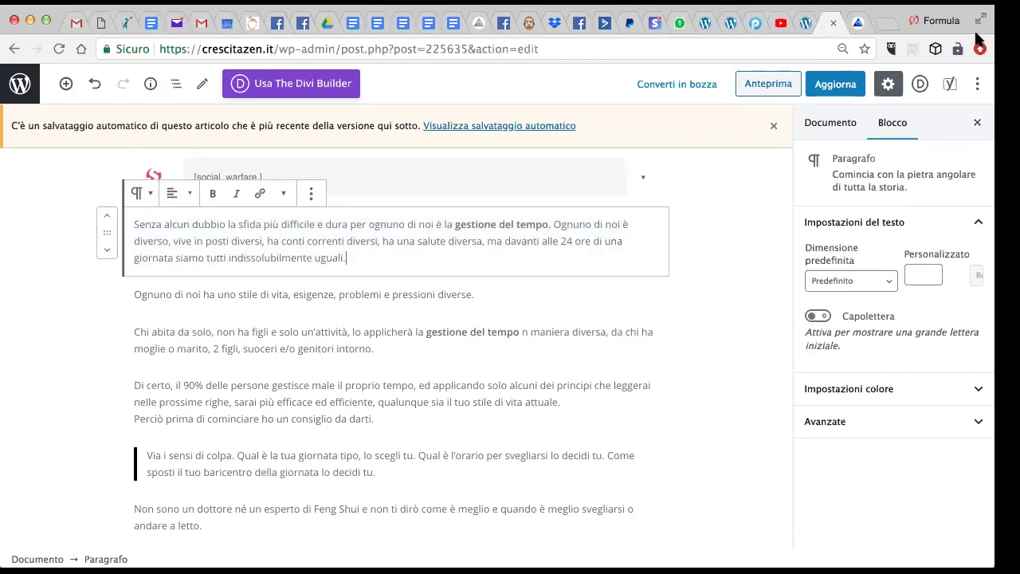
pyautogui.moveTo(137, 224); pyautogui.dragTo(301, 257)
pyautogui.click(324, 287)
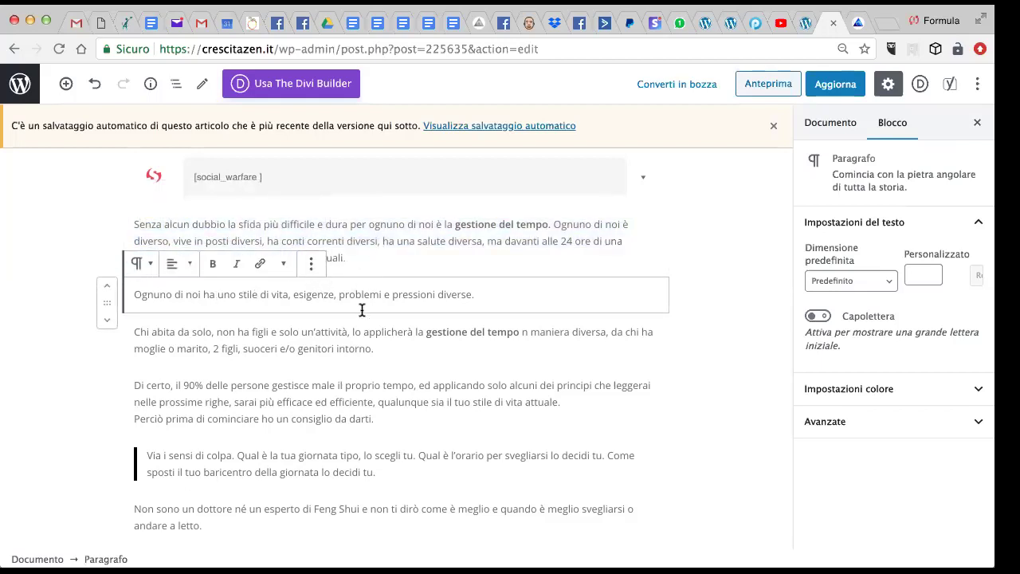
pyautogui.scroll(-1, 362, 310)
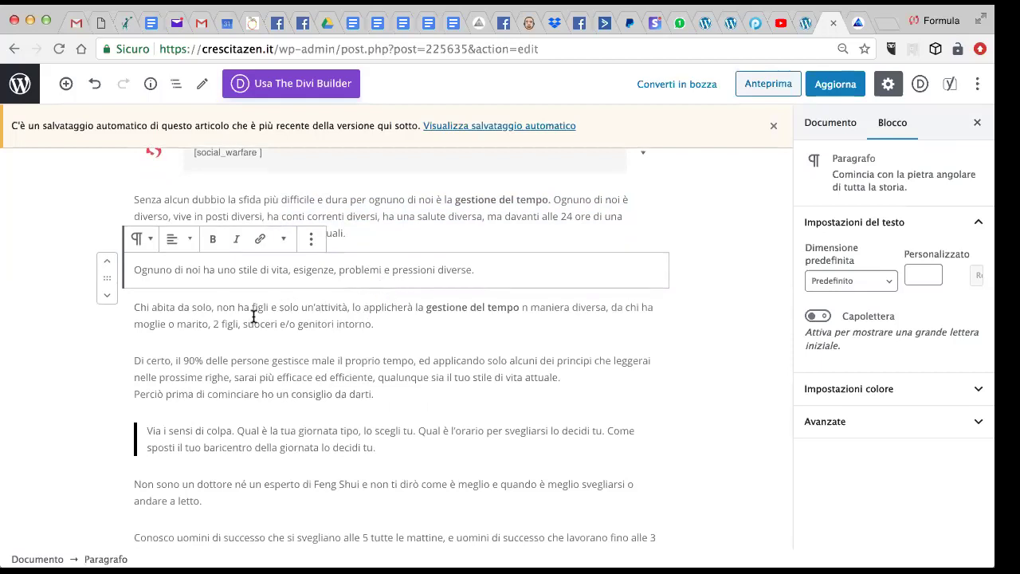
pyautogui.click(407, 303)
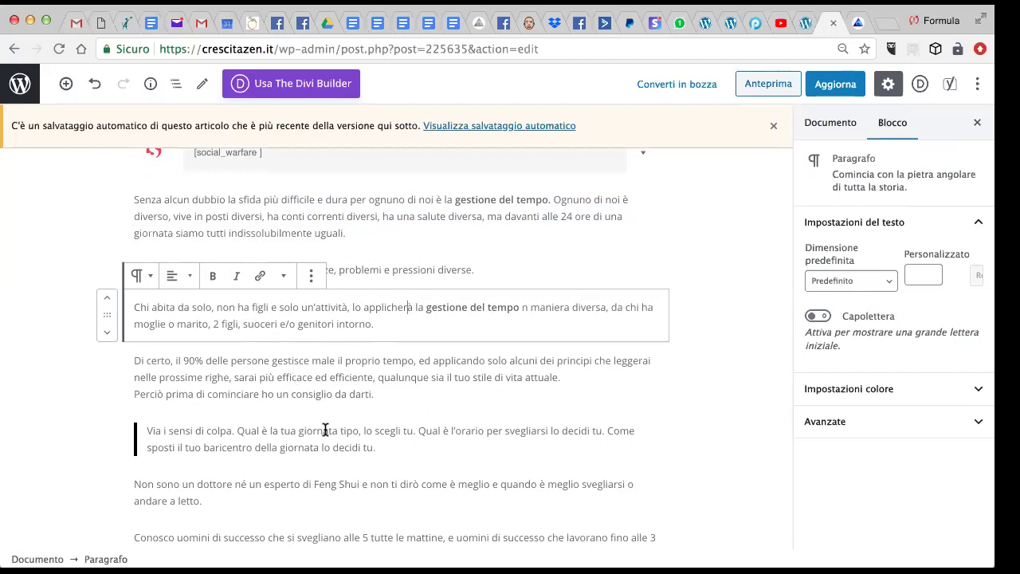
# Step: Read the rest of the introduction, down to the link "leggi questo mio approfonfimento sulla questione"
pyautogui.scroll(-5, 370, 376)
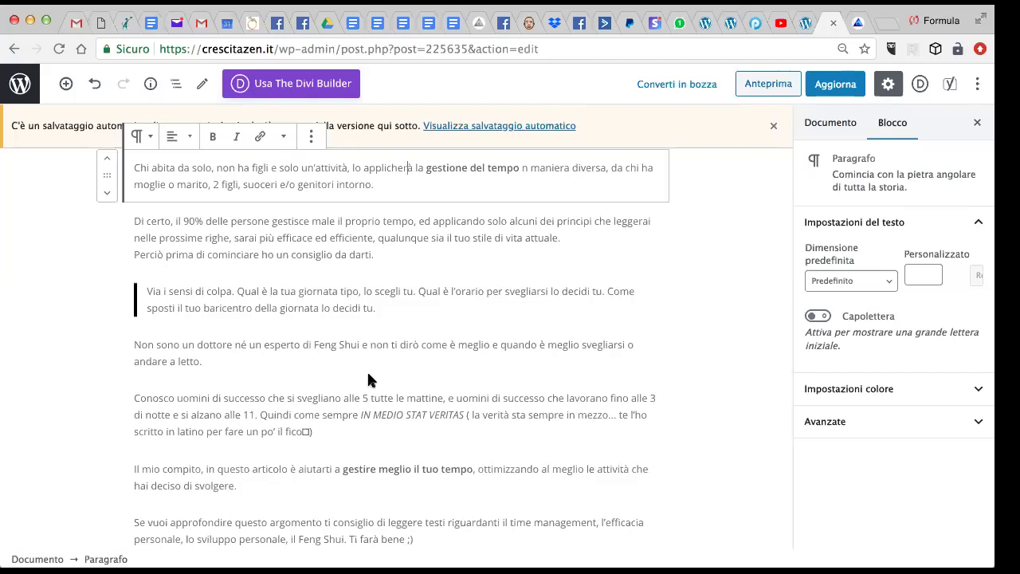
pyautogui.scroll(-5, 369, 379)
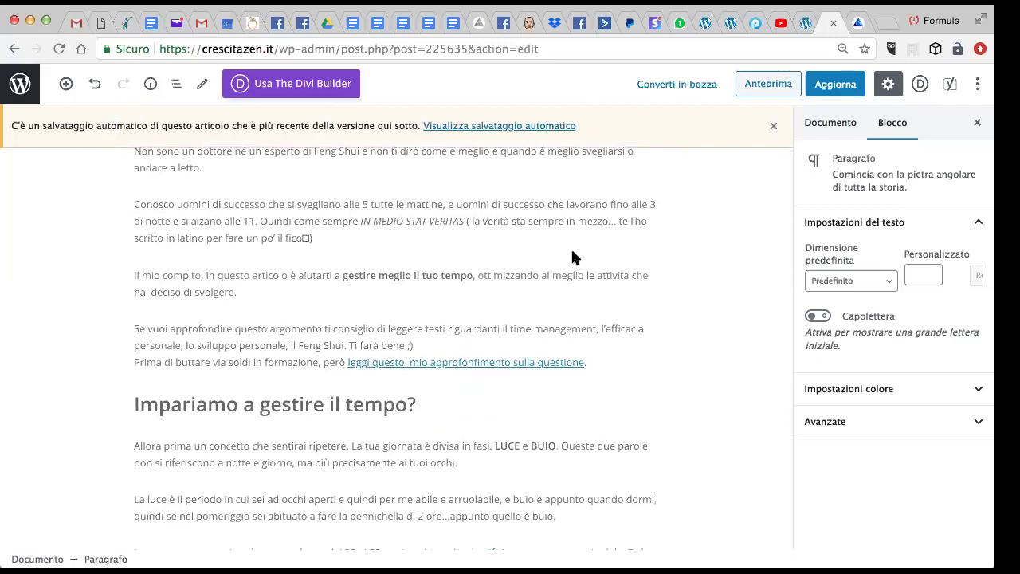
pyautogui.scroll(5, 390, 267)
pyautogui.scroll(2, 389, 269)
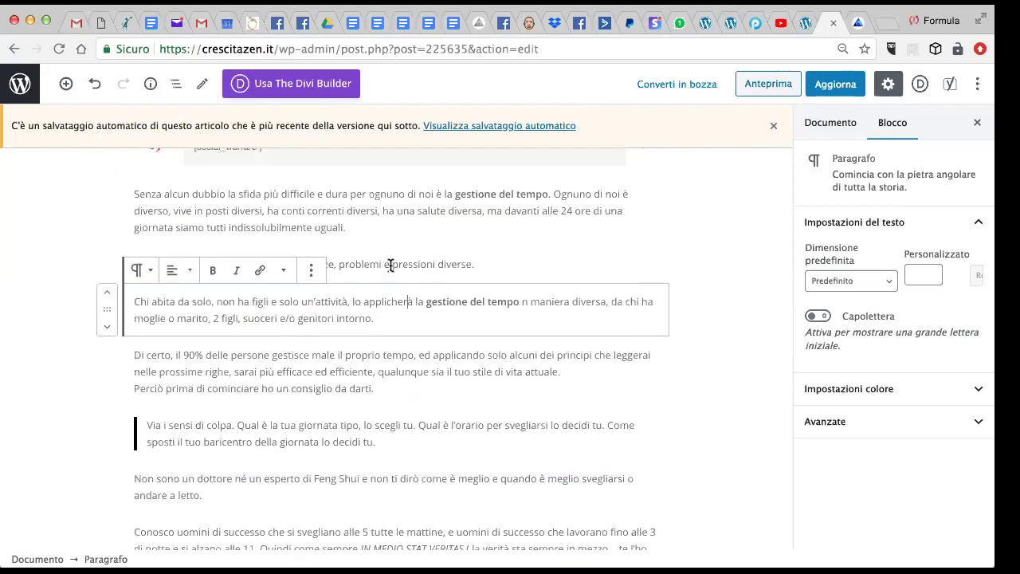
pyautogui.scroll(-1, 391, 266)
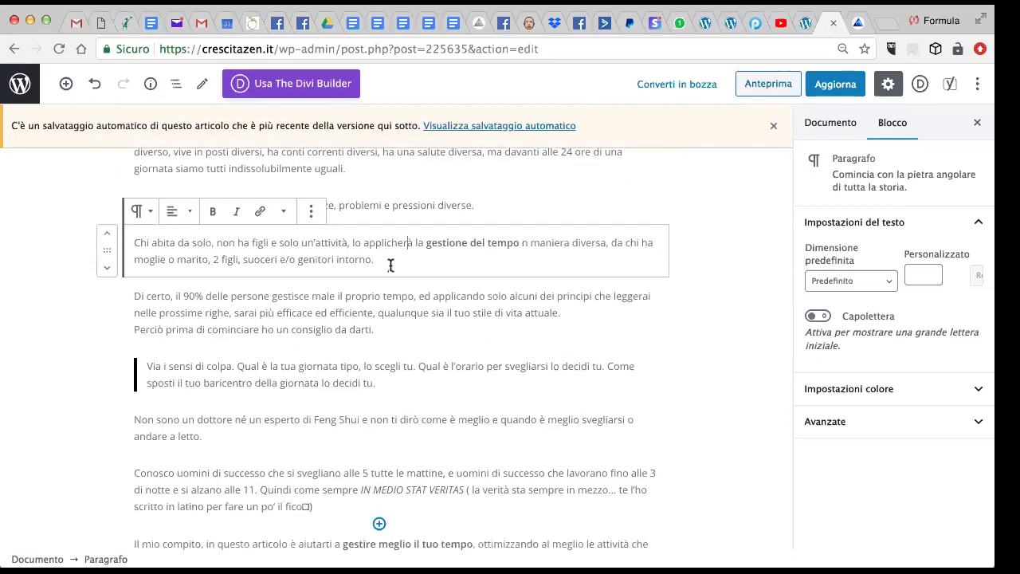
pyautogui.scroll(-4, 390, 265)
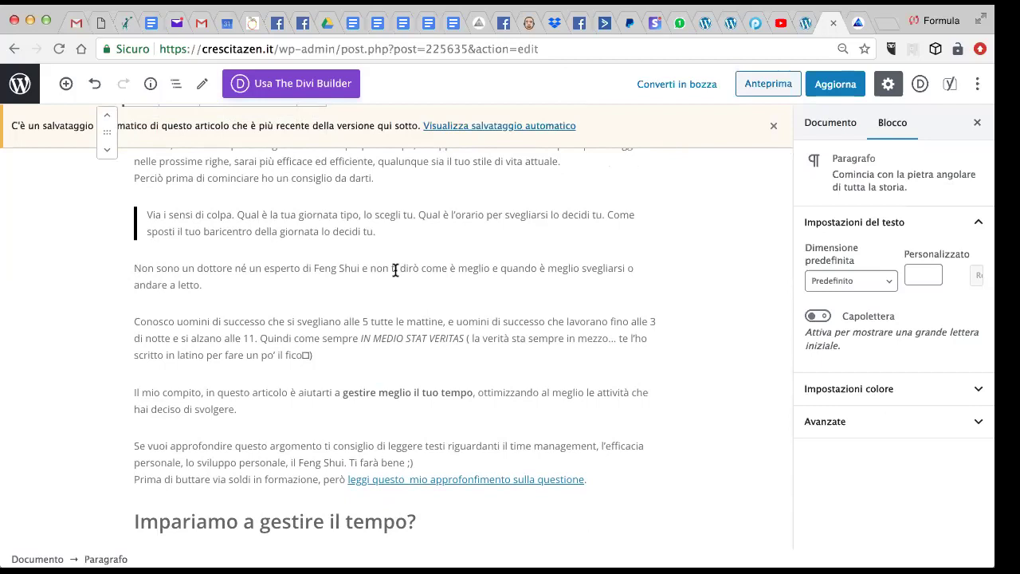
pyautogui.scroll(-3, 395, 270)
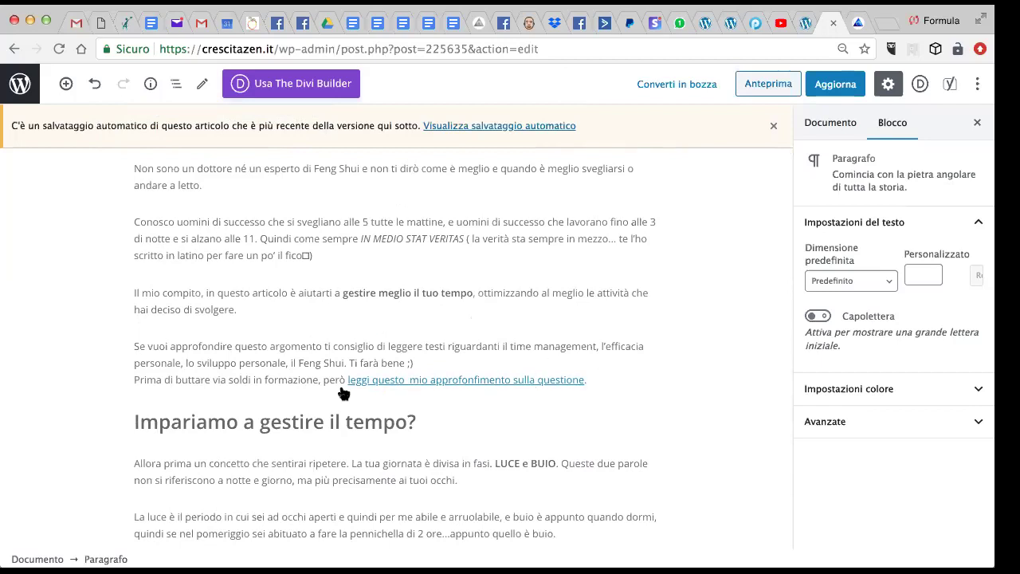
pyautogui.moveTo(592, 380); pyautogui.dragTo(330, 380)
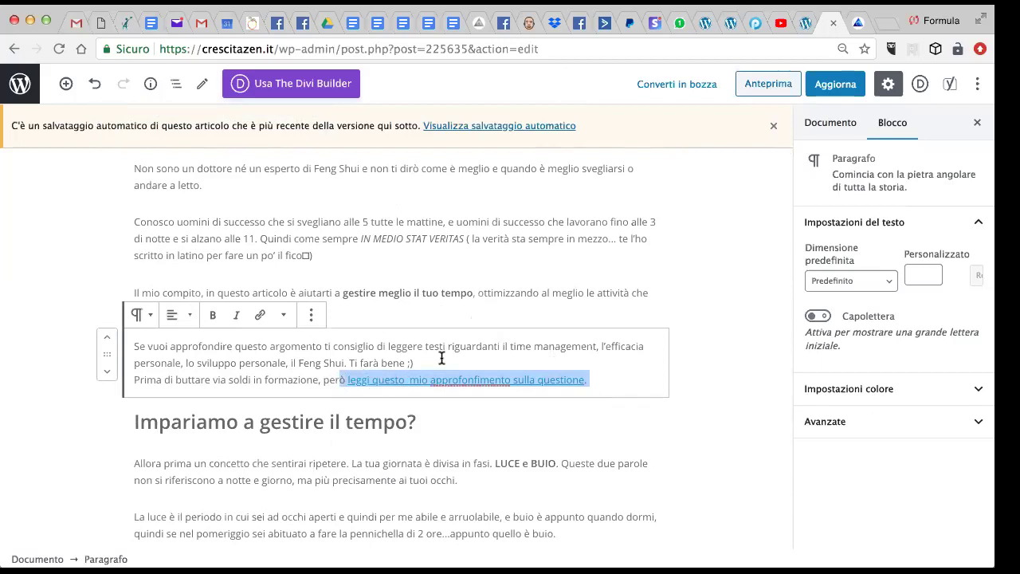
pyautogui.click(470, 348)
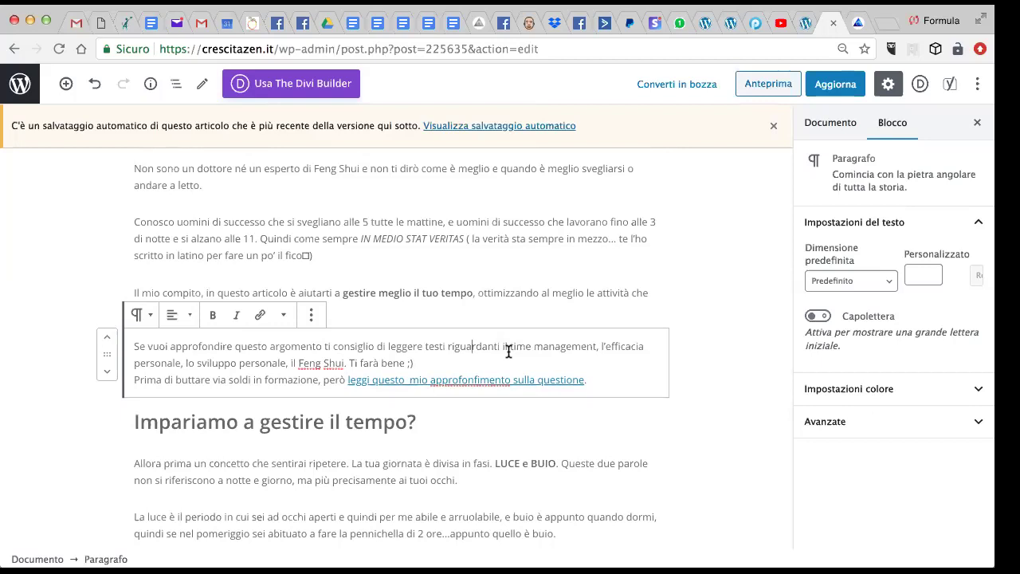
# Step: Examine the H2 headings "Impariamo a gestire il tempo?" and "Come gestire al meglio le tue ore di luce"
pyautogui.scroll(1, 508, 352)
pyautogui.scroll(-4, 508, 349)
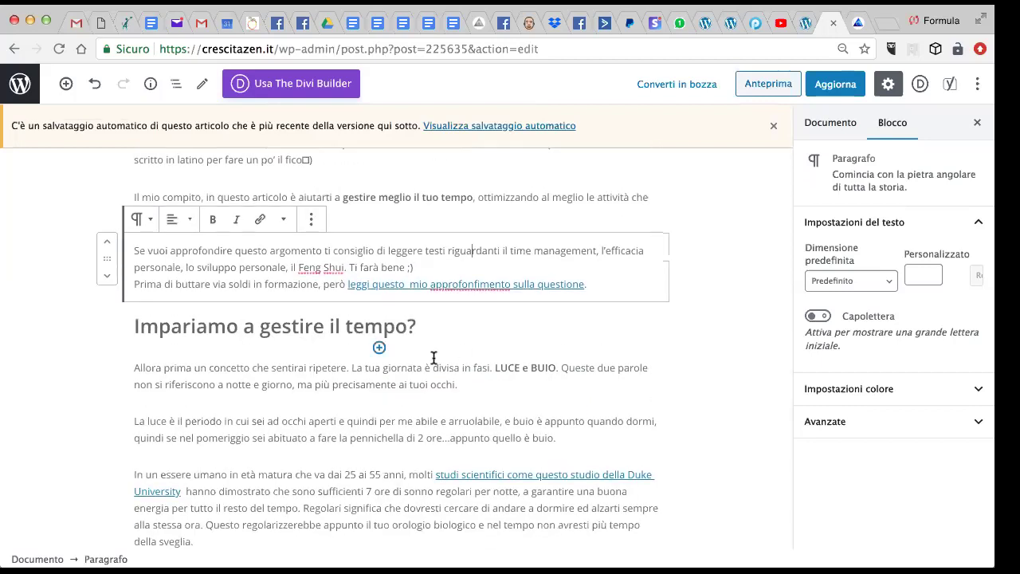
pyautogui.click(136, 325)
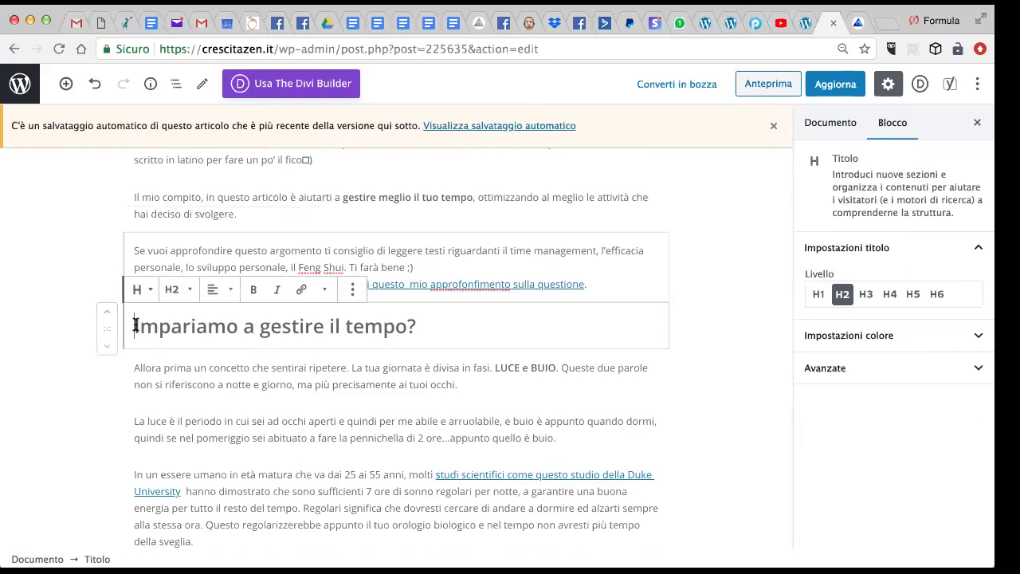
pyautogui.moveTo(136, 326); pyautogui.dragTo(436, 330)
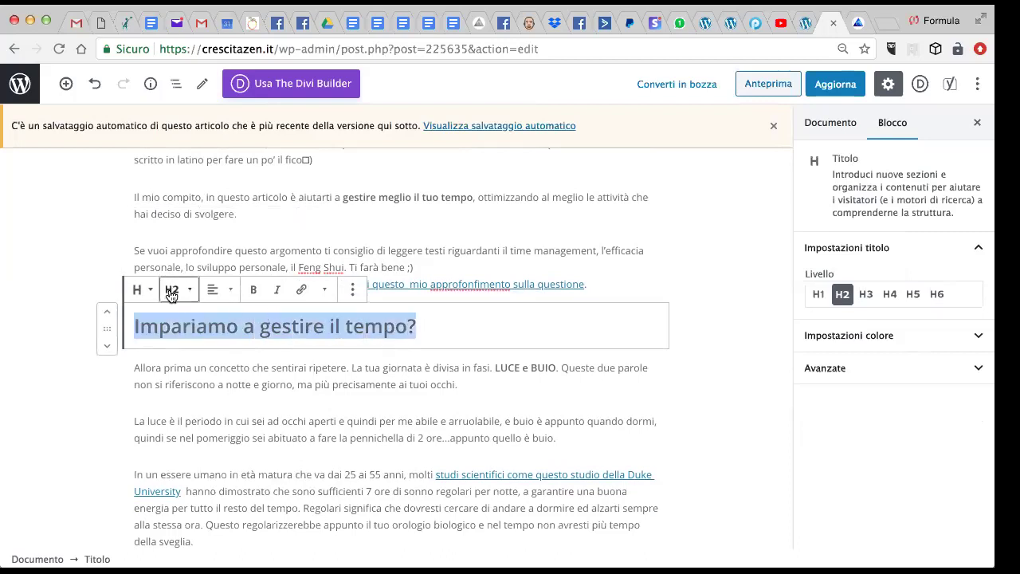
pyautogui.click(330, 327)
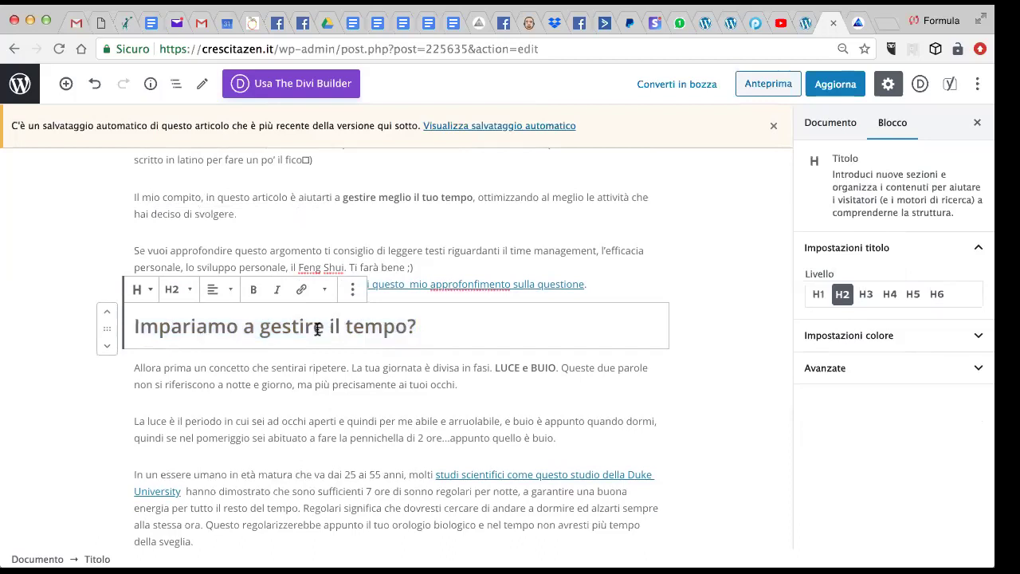
pyautogui.scroll(-5, 319, 333)
pyautogui.scroll(-15, 320, 337)
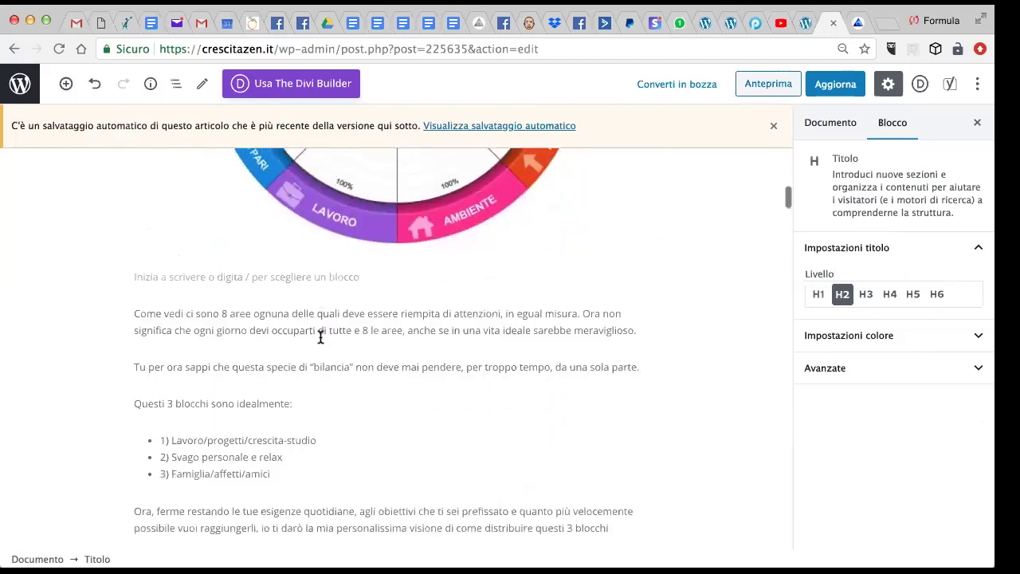
pyautogui.scroll(-5, 320, 336)
pyautogui.scroll(1, 320, 335)
pyautogui.moveTo(198, 409); pyautogui.dragTo(477, 412)
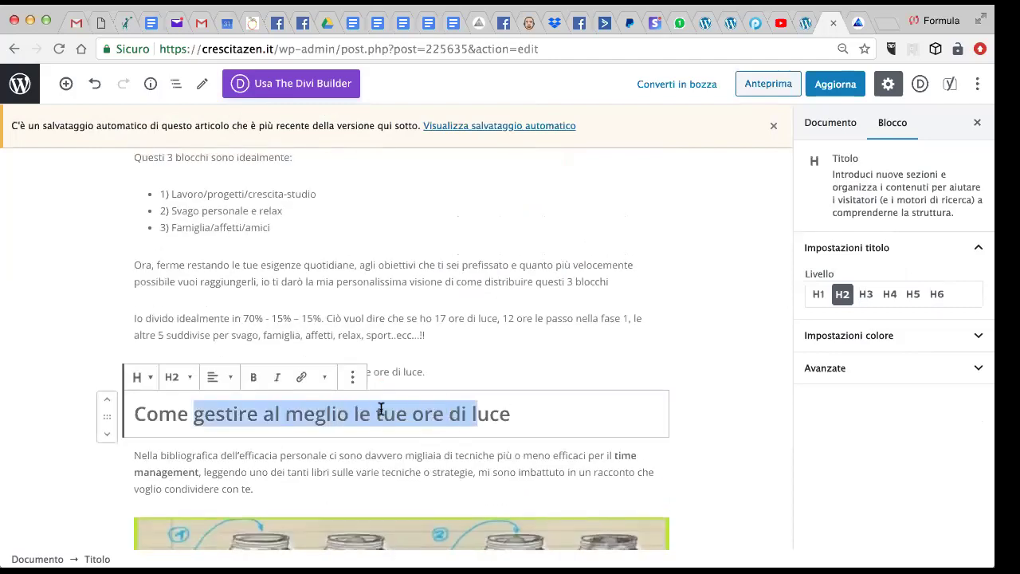
pyautogui.click(381, 409)
pyautogui.scroll(10, 444, 294)
pyautogui.scroll(5, 397, 285)
pyautogui.moveTo(260, 236); pyautogui.dragTo(415, 236)
pyautogui.click(414, 236)
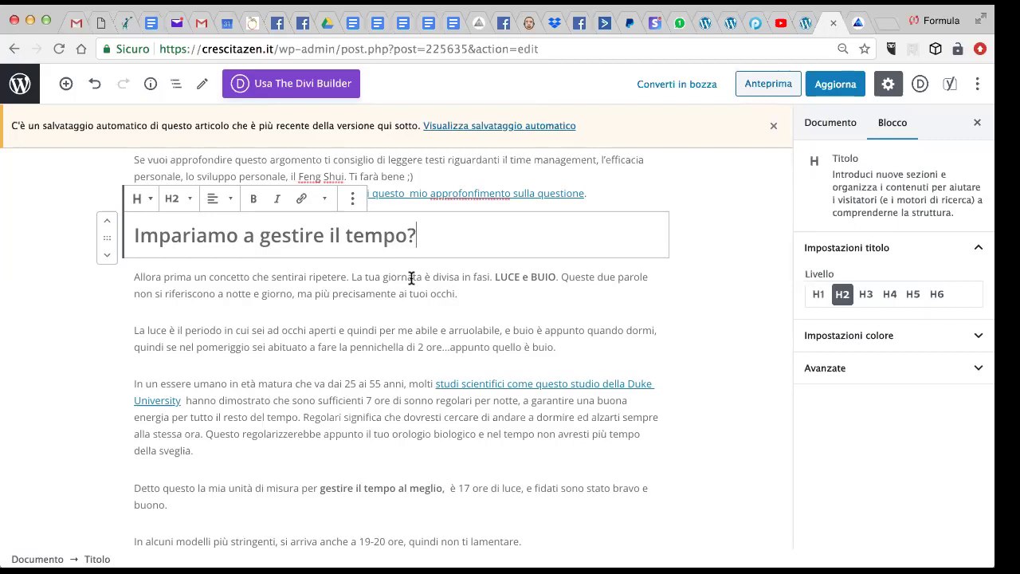
# Step: Read the paragraphs below the heading "Impariamo a gestire il tempo?", including the link to the Duke University study
pyautogui.scroll(-1, 411, 277)
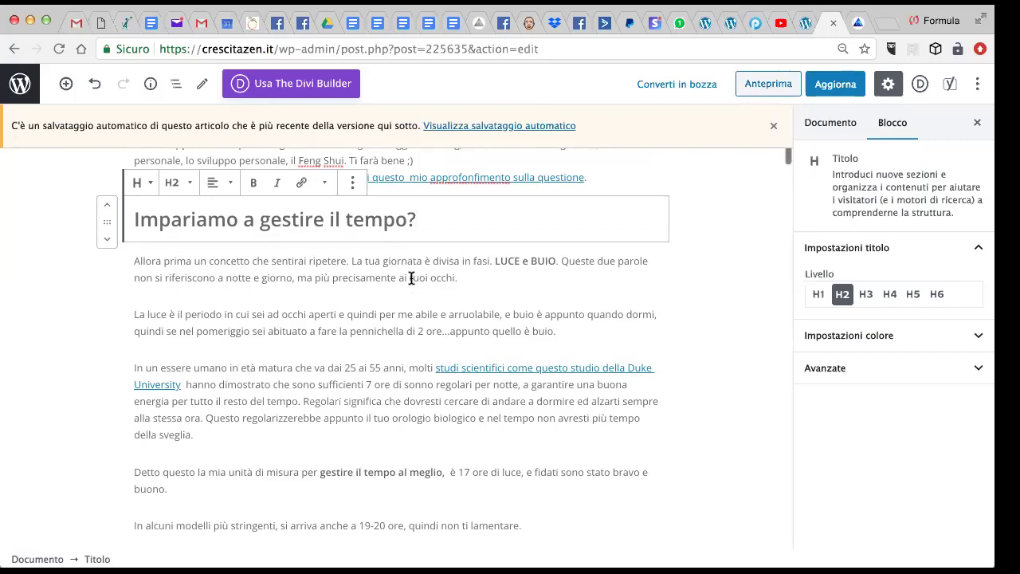
pyautogui.scroll(-1, 412, 277)
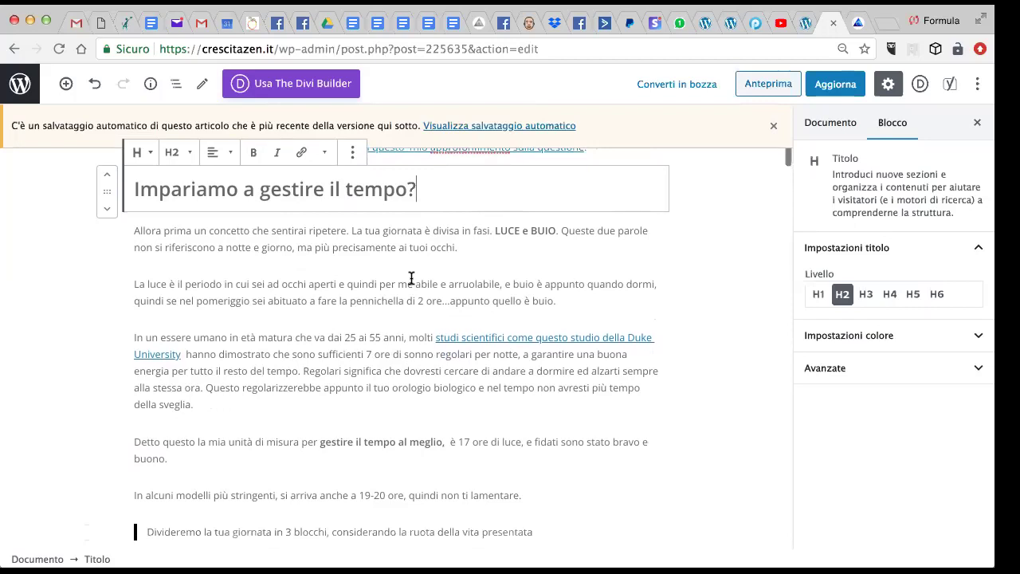
pyautogui.scroll(-1, 378, 245)
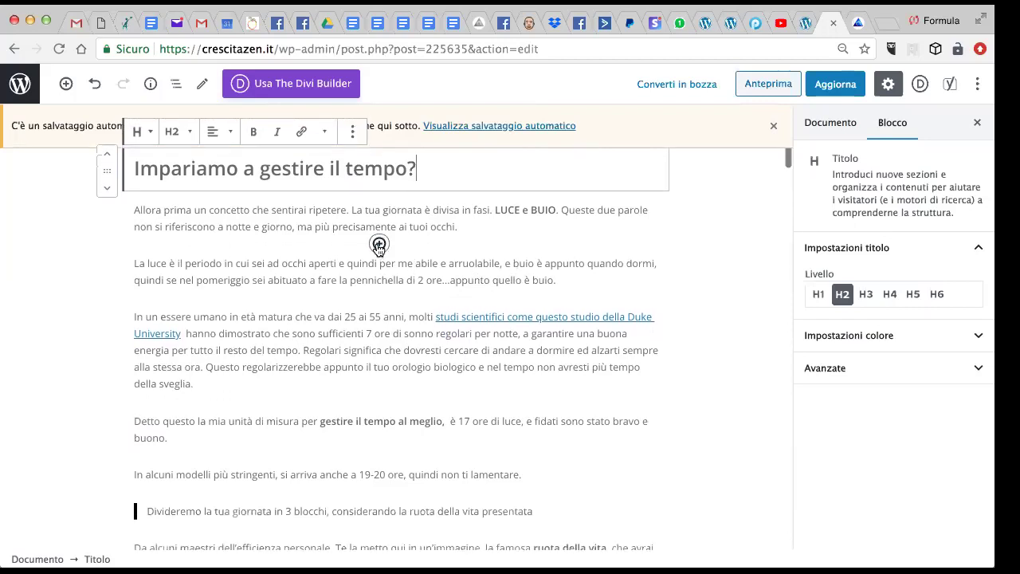
pyautogui.scroll(-1, 367, 240)
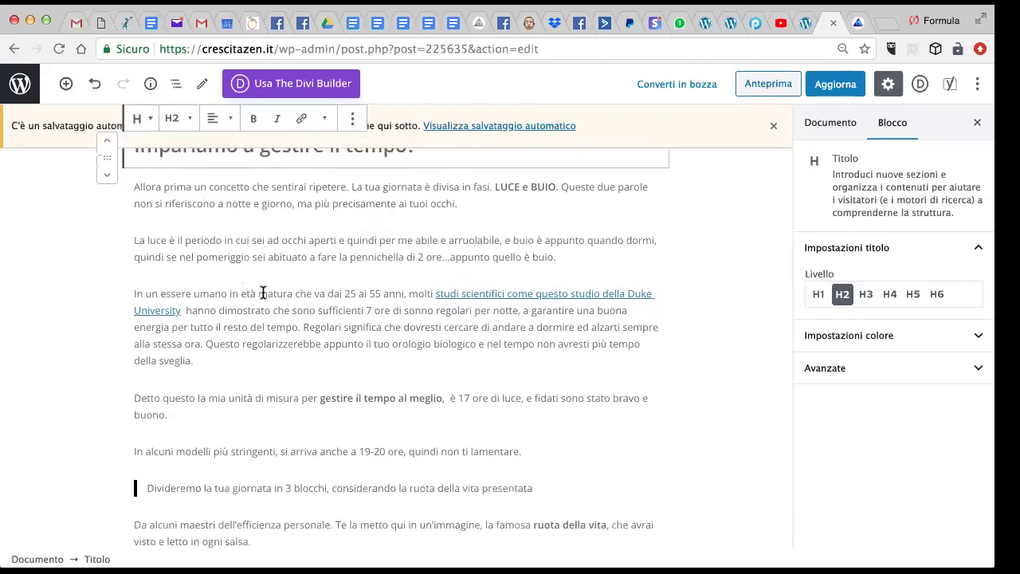
# Step: Examine the paragraph "In un essere umano in età matura" and its external link to the Duke University study
pyautogui.scroll(-2, 296, 279)
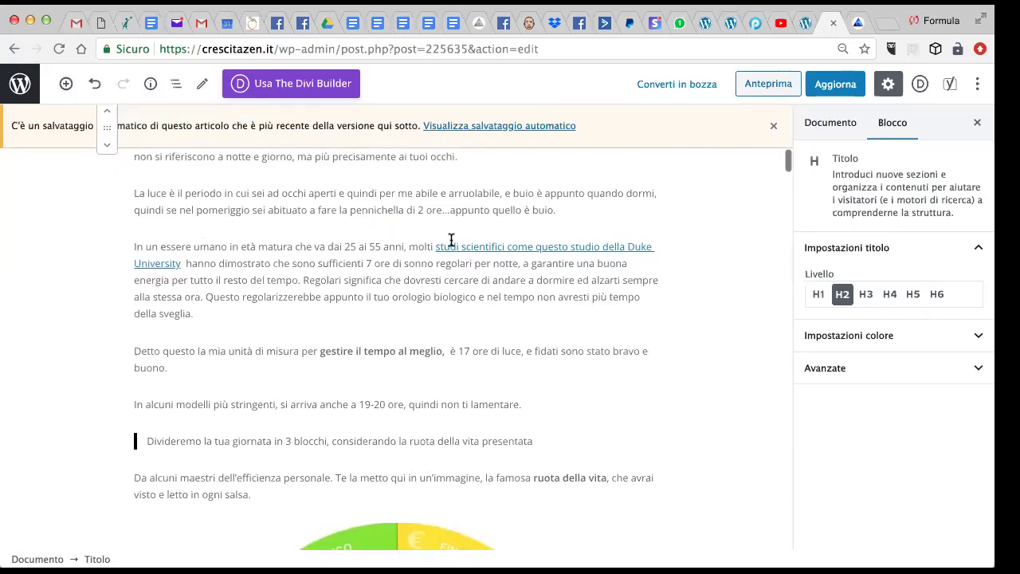
pyautogui.scroll(-1, 434, 247)
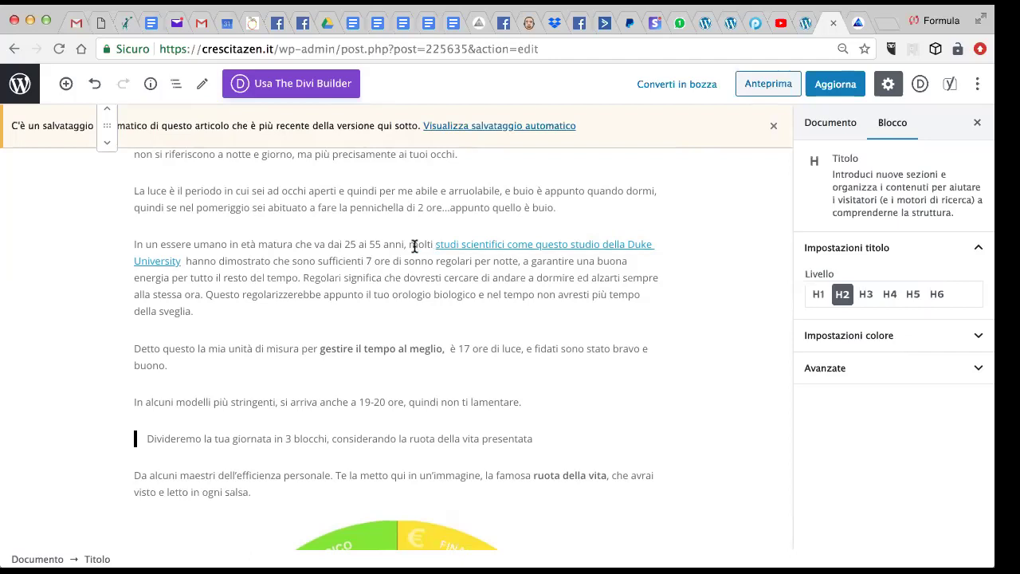
pyautogui.click(435, 244)
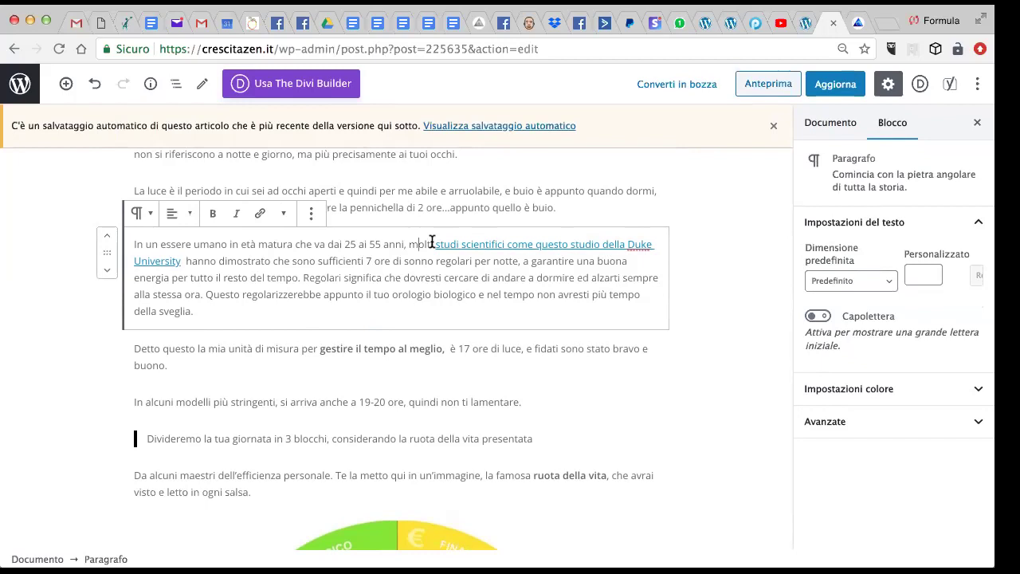
pyautogui.scroll(-2, 430, 247)
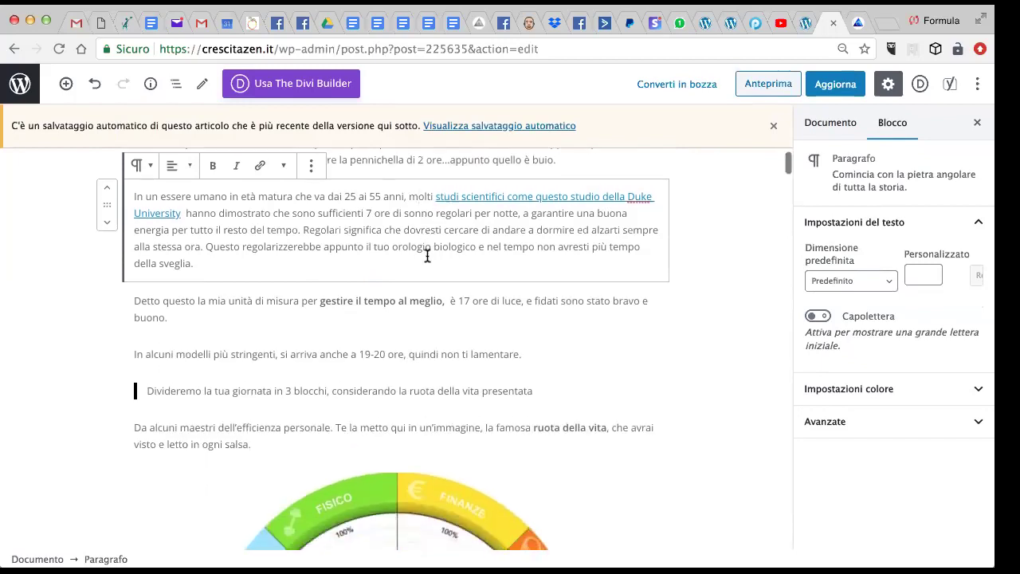
pyautogui.scroll(1, 427, 255)
pyautogui.scroll(2, 429, 257)
pyautogui.scroll(-4, 431, 257)
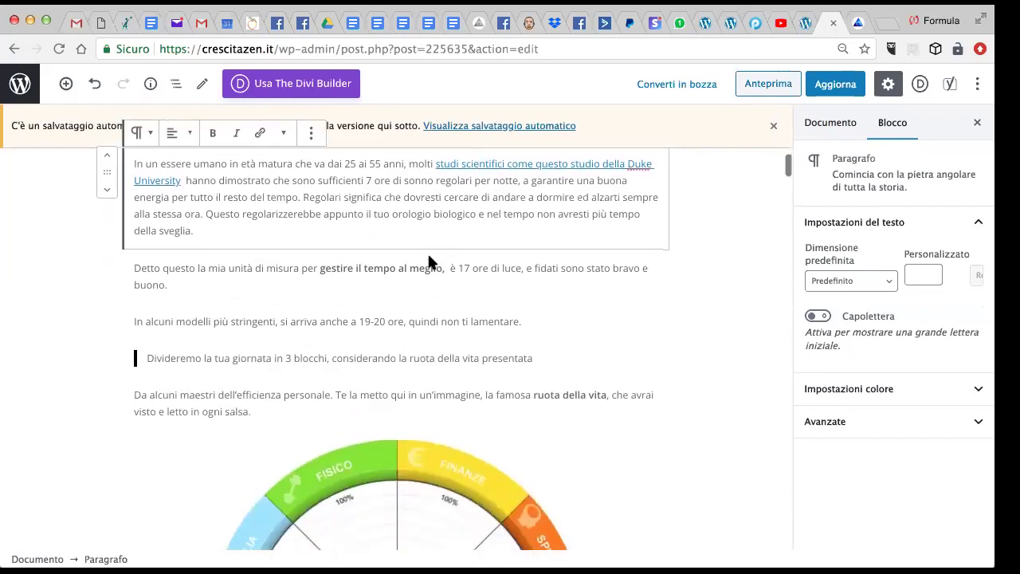
pyautogui.scroll(-2, 429, 257)
# Step: Skim the whole article from the title to "Conclusioni", then return to the "ruota della vita" image
pyautogui.scroll(15, 428, 259)
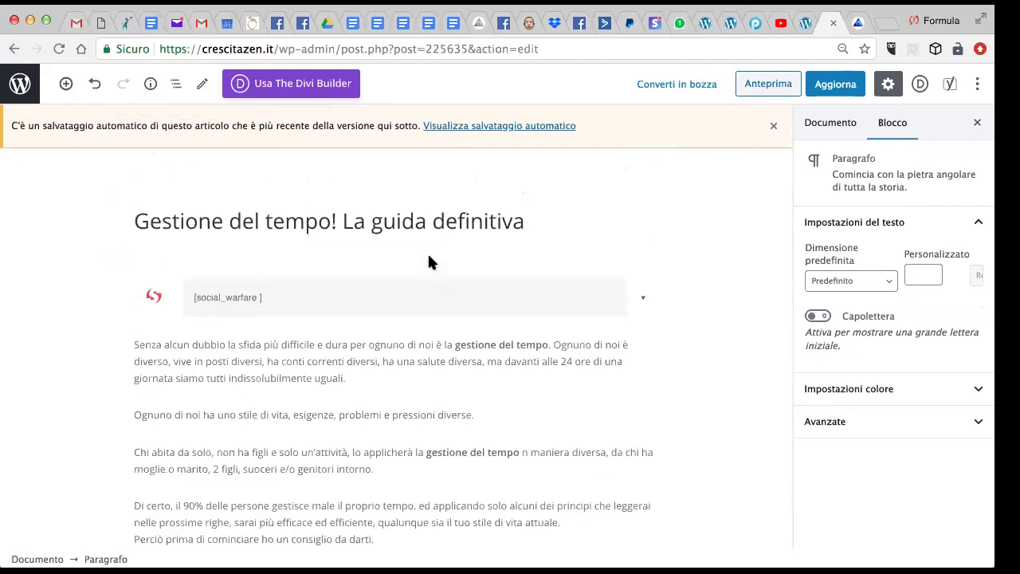
pyautogui.scroll(-12, 429, 259)
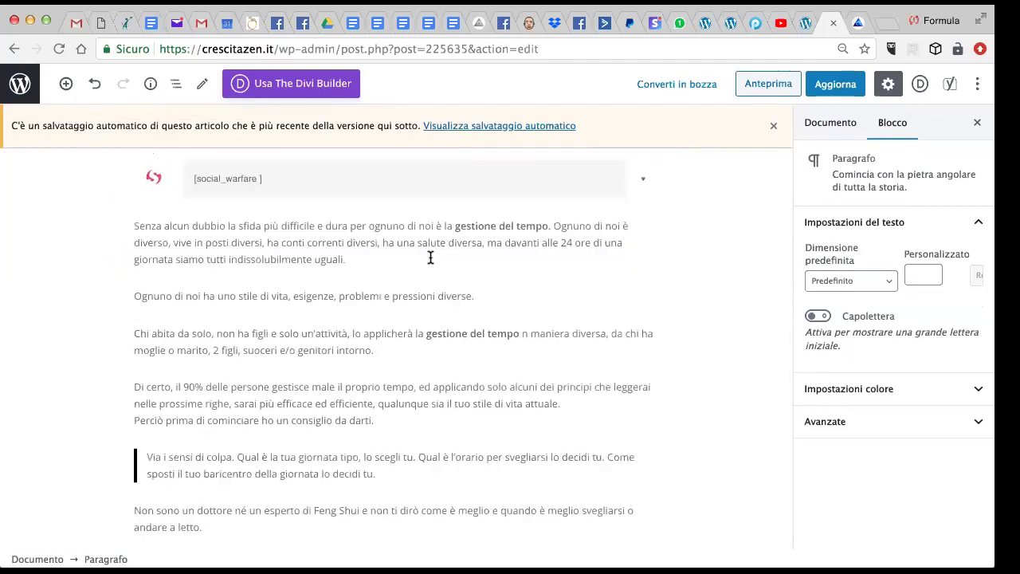
pyautogui.scroll(-15, 431, 257)
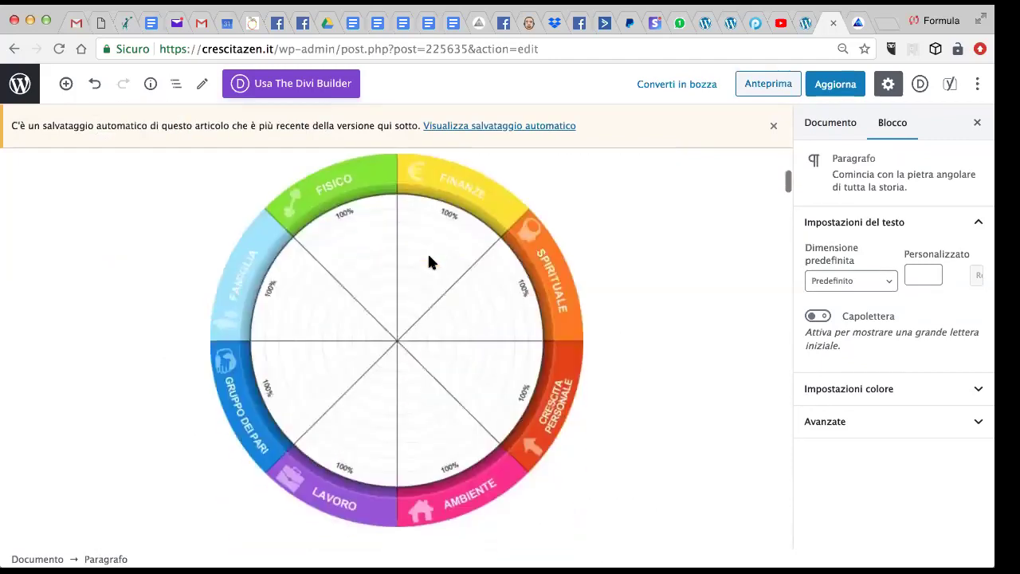
pyautogui.scroll(-20, 430, 257)
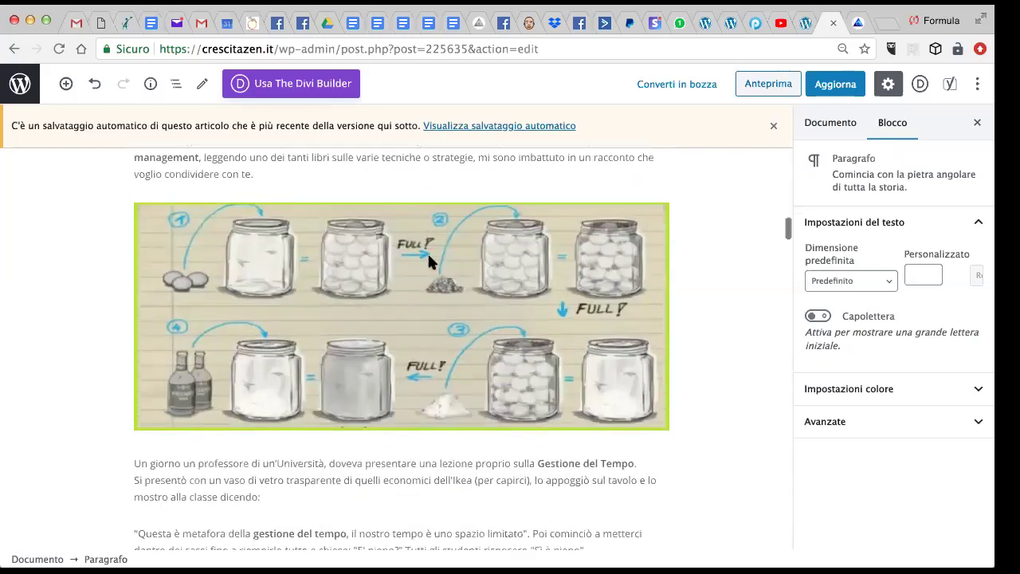
pyautogui.scroll(-20, 430, 257)
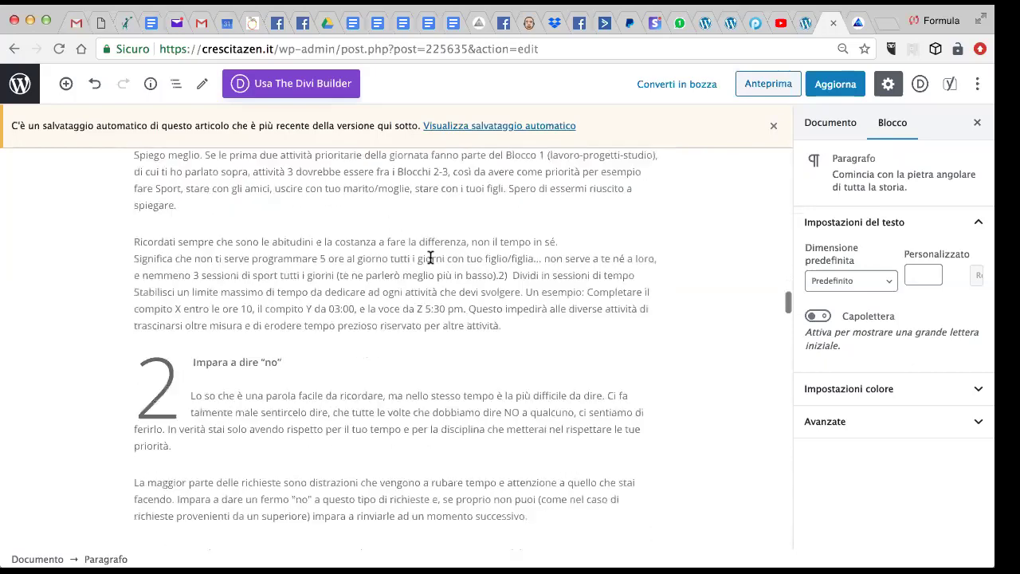
pyautogui.scroll(-20, 428, 261)
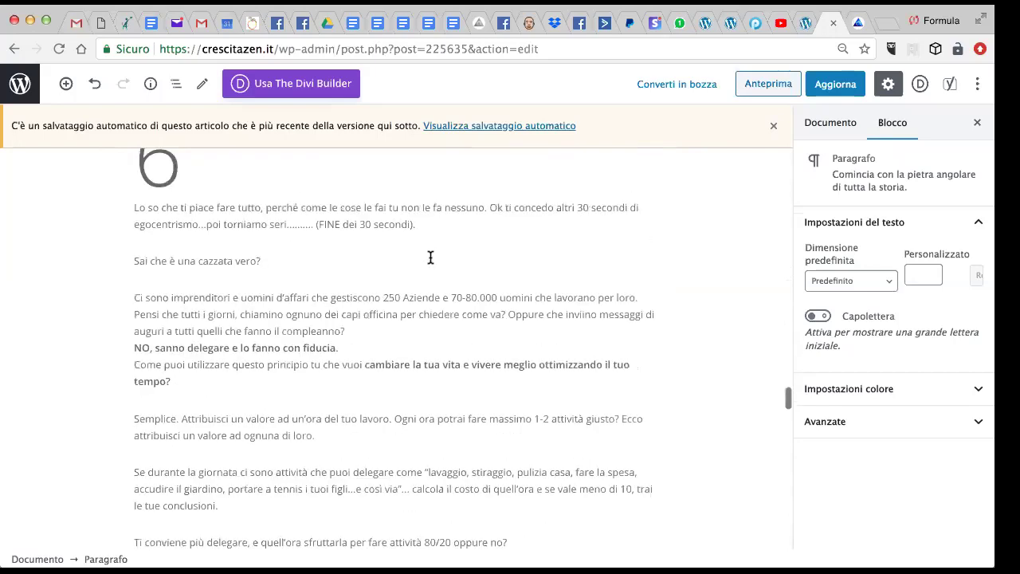
pyautogui.scroll(-20, 428, 262)
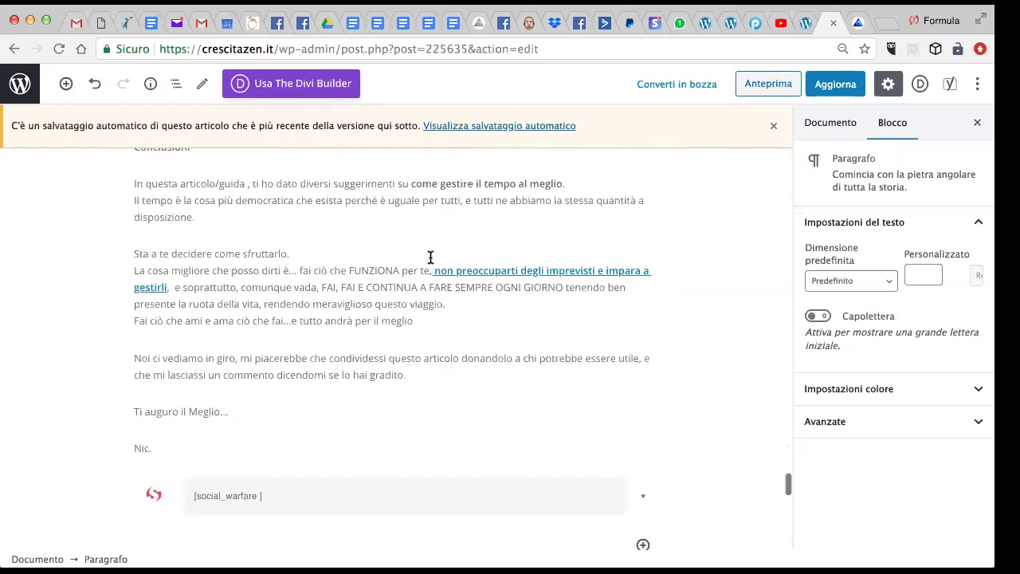
pyautogui.scroll(20, 430, 258)
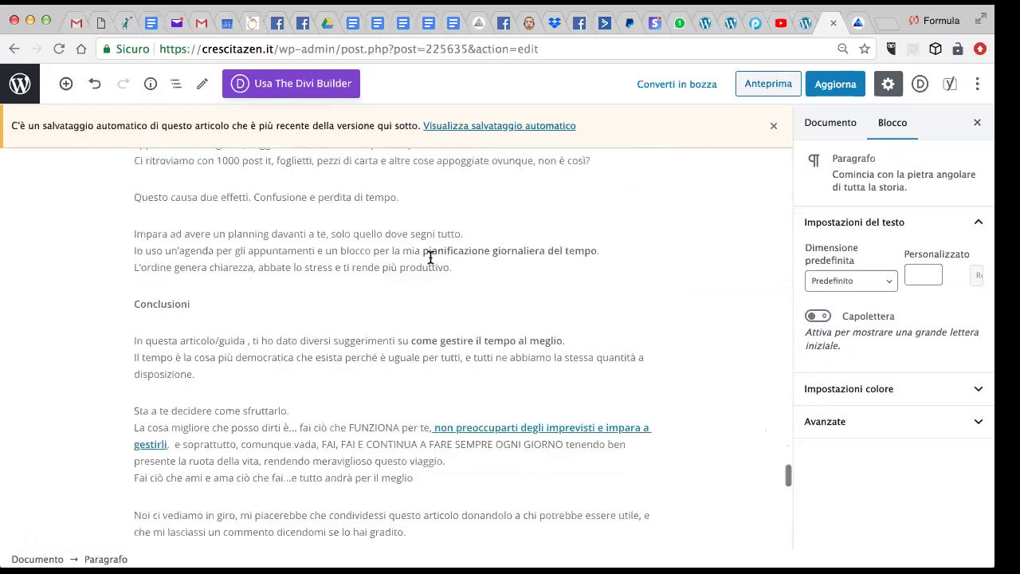
pyautogui.scroll(20, 431, 257)
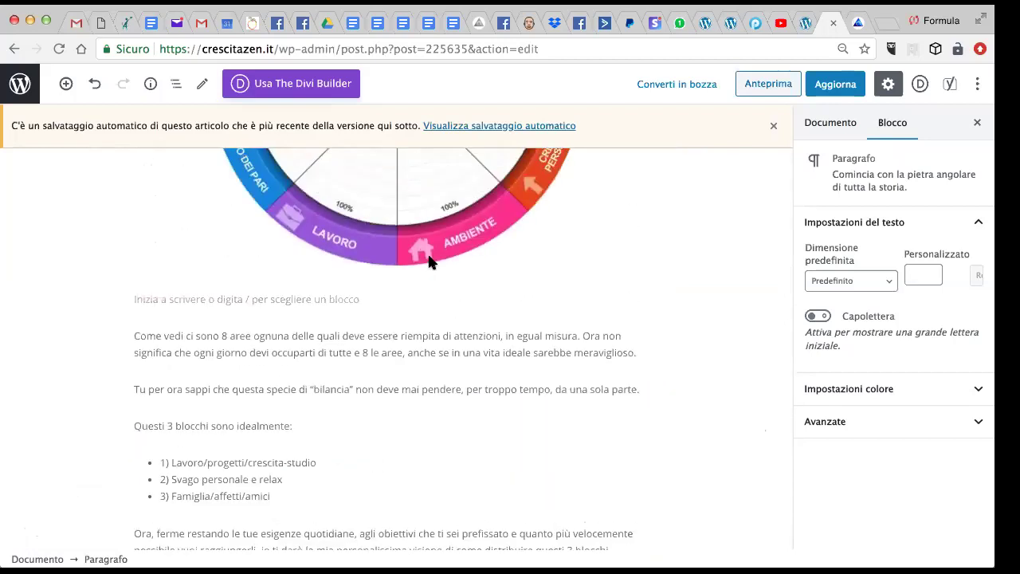
pyautogui.scroll(10, 430, 263)
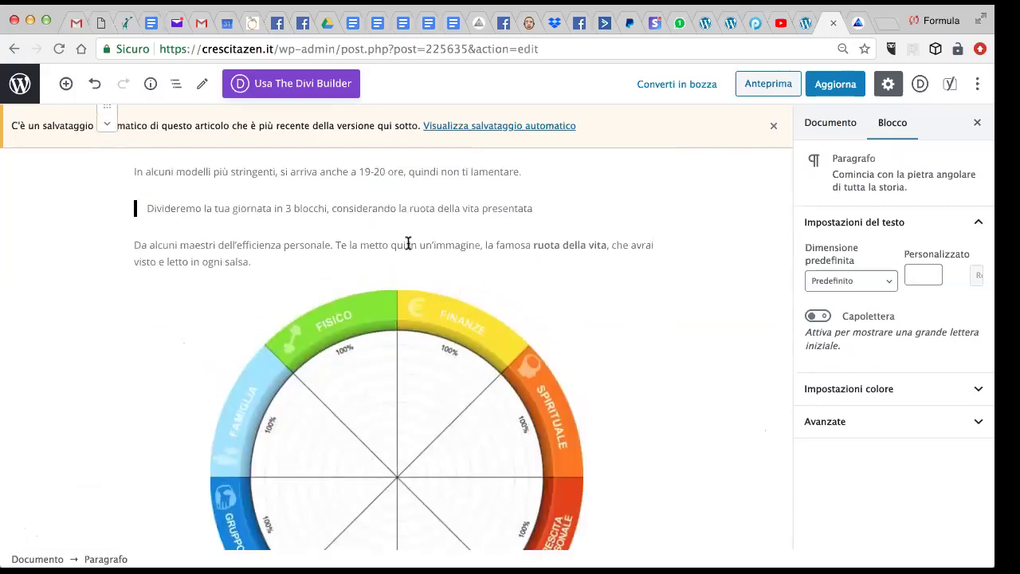
# Step: Select the "ruota della vita" image and inspect its settings, focusing the empty alternative text field
pyautogui.scroll(-1, 408, 243)
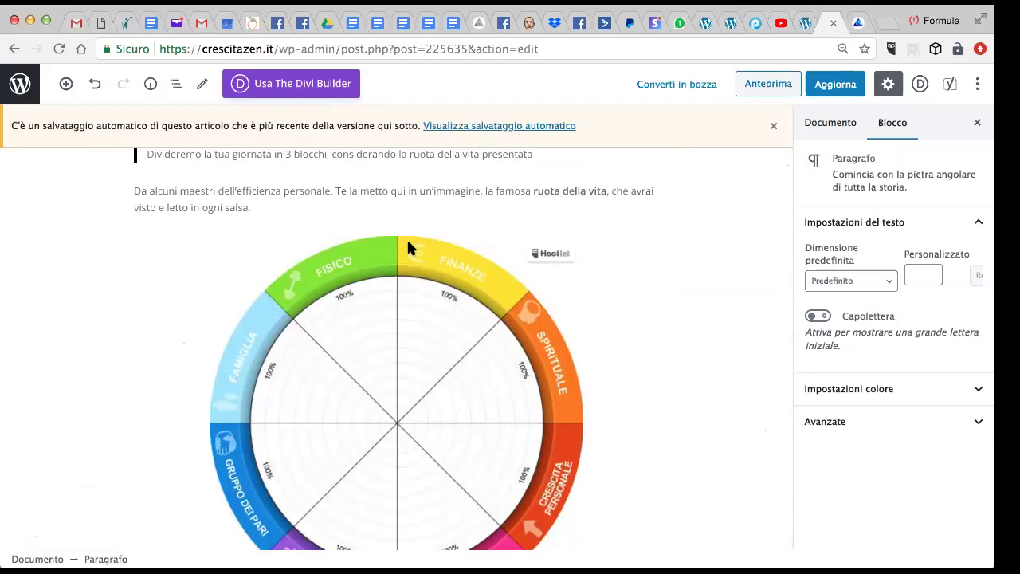
pyautogui.click(414, 282)
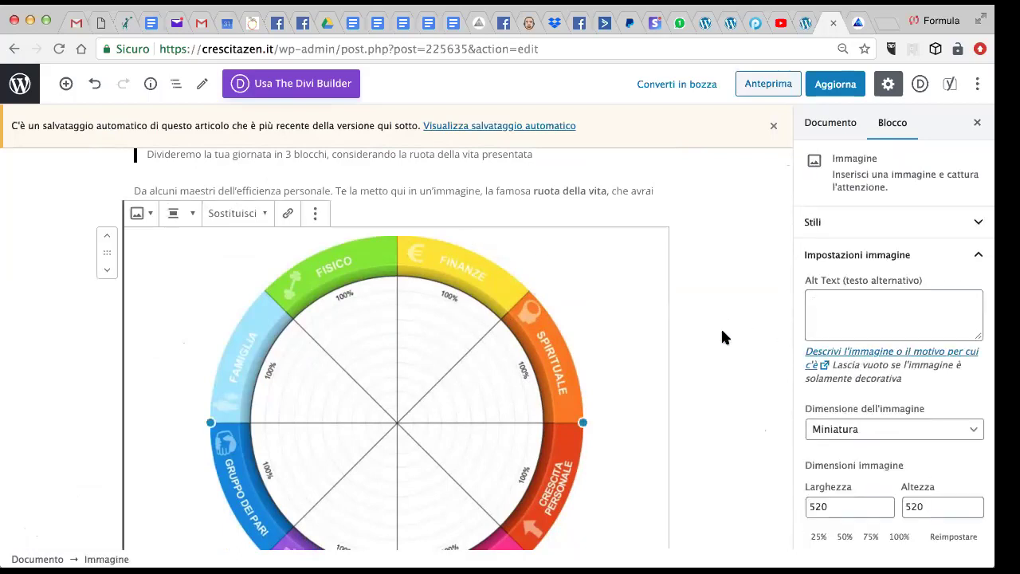
pyautogui.scroll(-3, 722, 331)
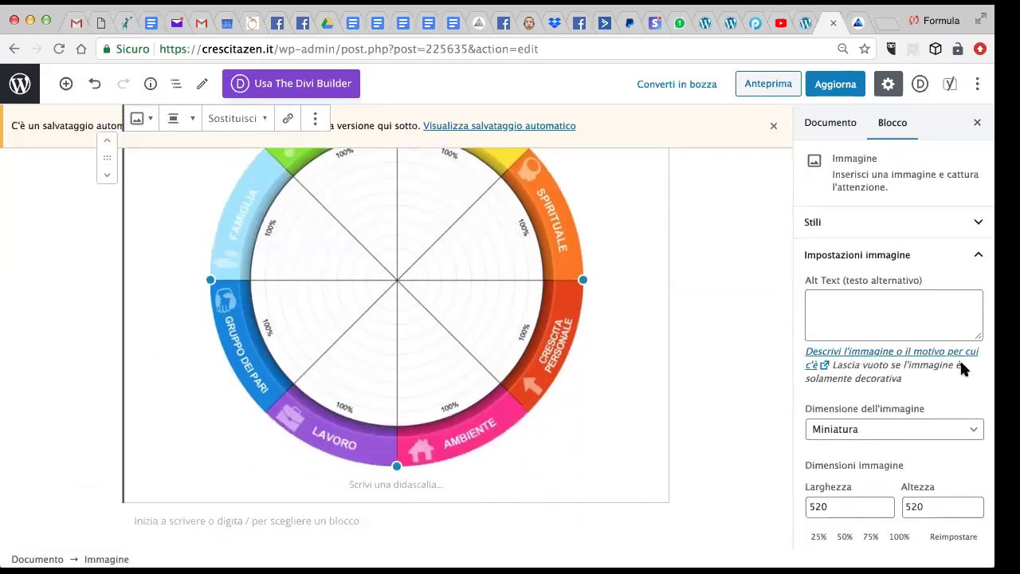
pyautogui.scroll(-1, 917, 371)
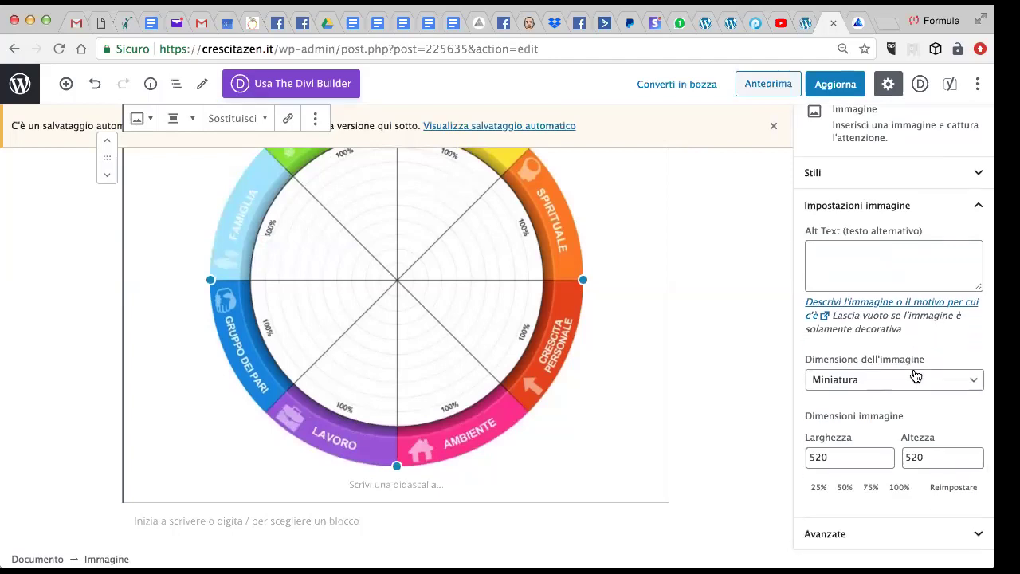
pyautogui.scroll(1, 916, 376)
pyautogui.click(840, 303)
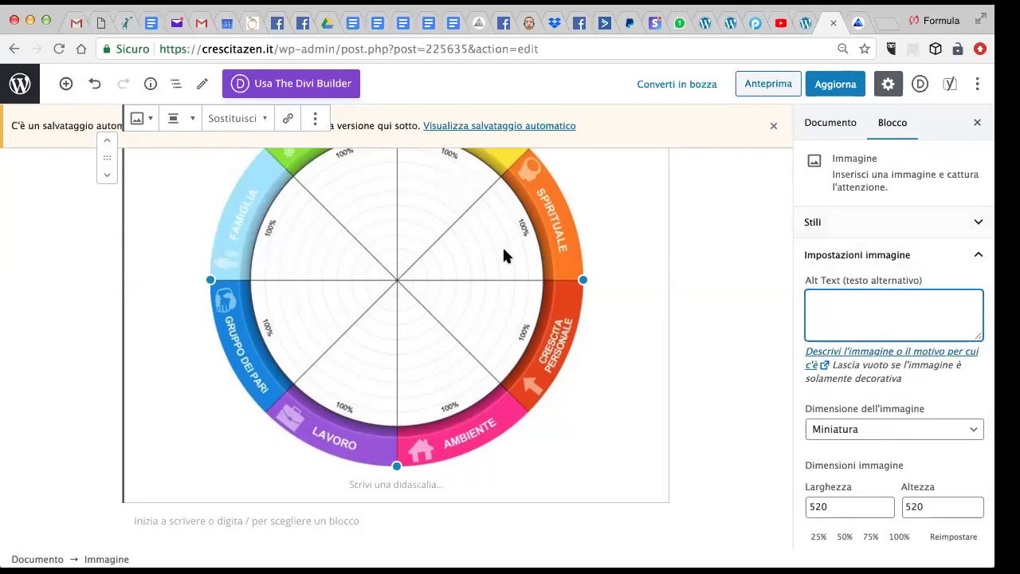
# Step: Review the paragraphs before and after the "ruota della vita" image, from "Detto questo la mia unità di misura" to "Questi 3 blocchi sono idealmente"
pyautogui.scroll(-5, 460, 289)
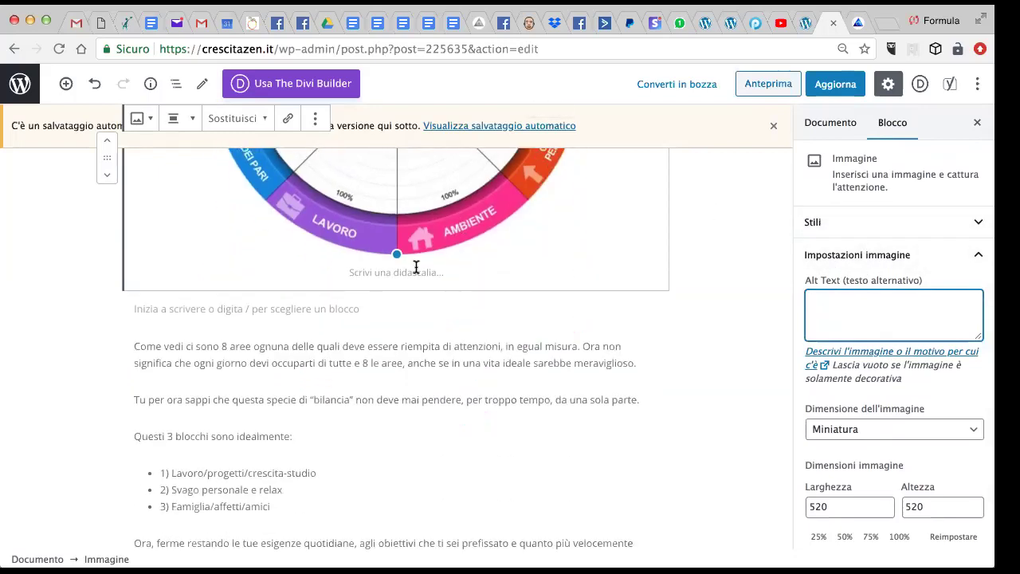
pyautogui.scroll(-2, 471, 268)
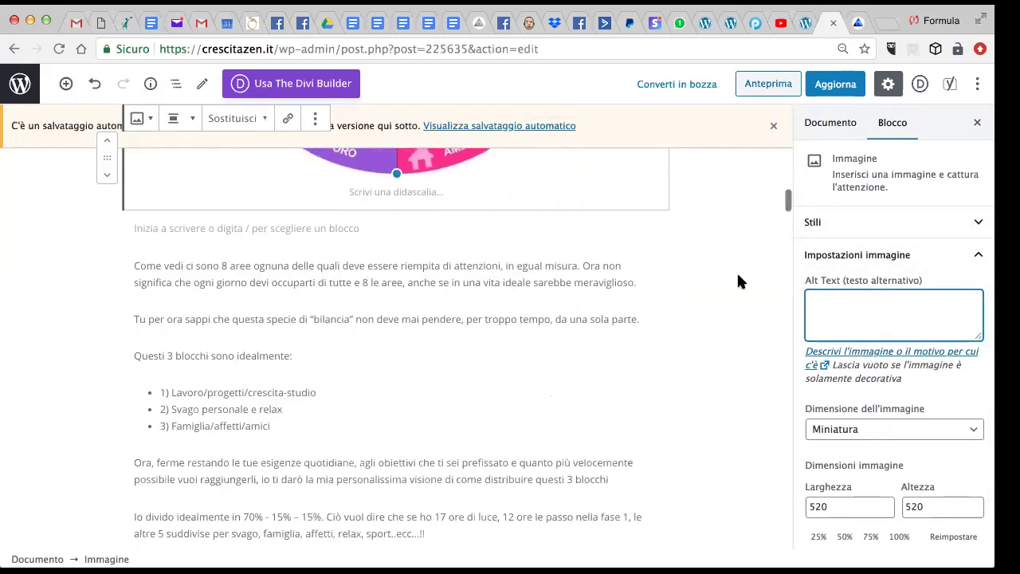
pyautogui.scroll(-1, 500, 300)
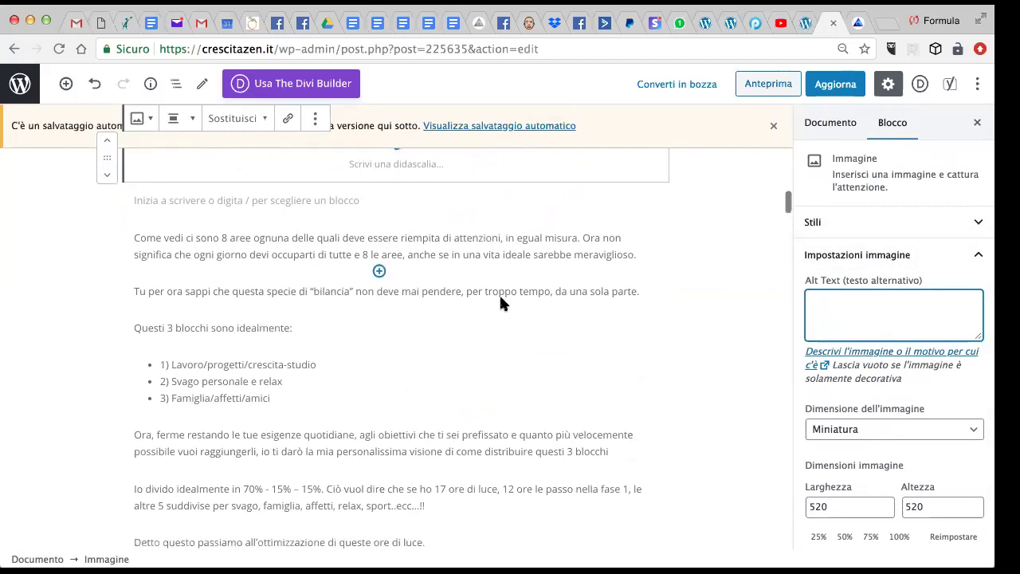
pyautogui.scroll(-1, 499, 293)
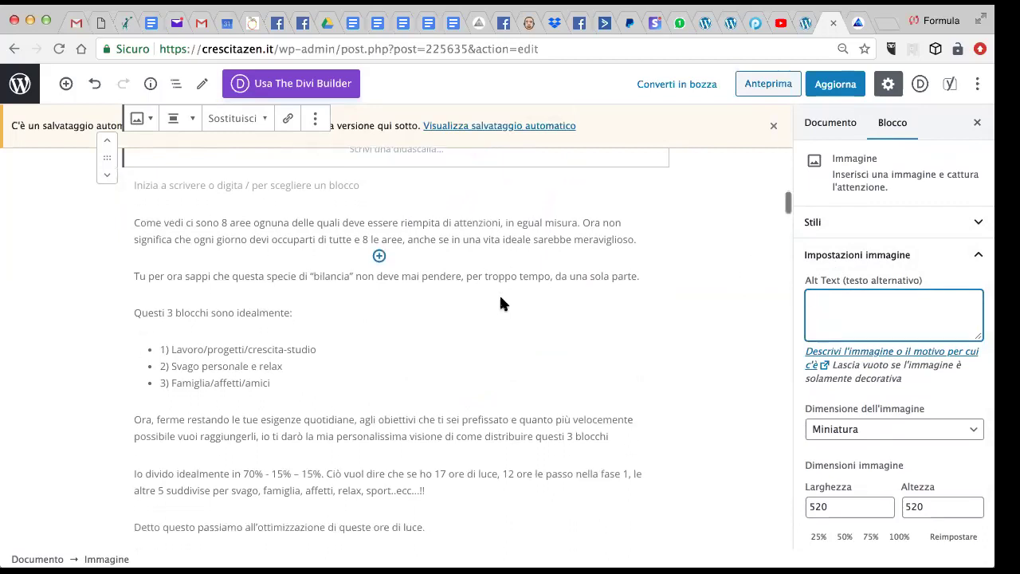
pyautogui.click(445, 269)
pyautogui.scroll(2, 447, 270)
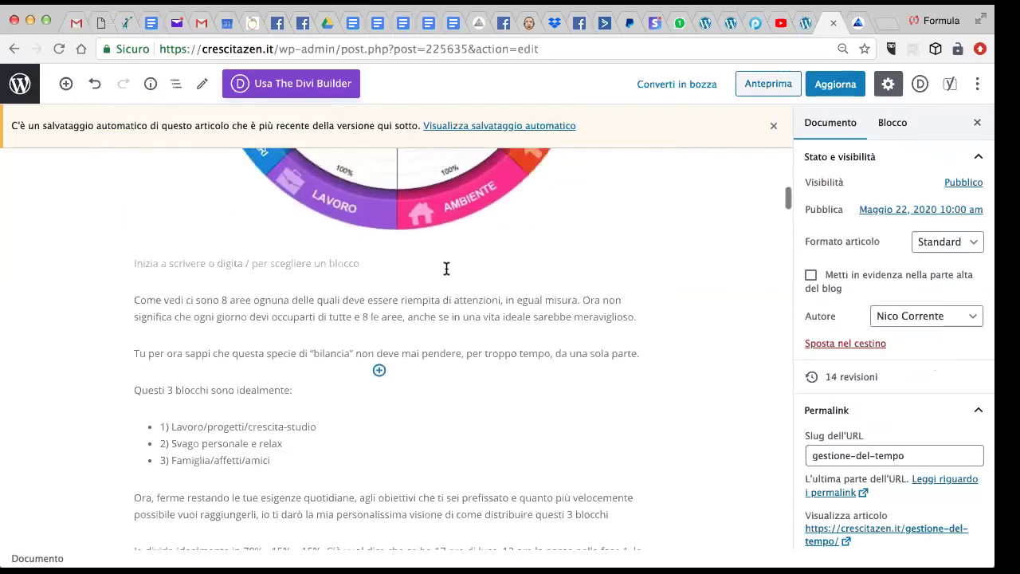
pyautogui.scroll(8, 444, 271)
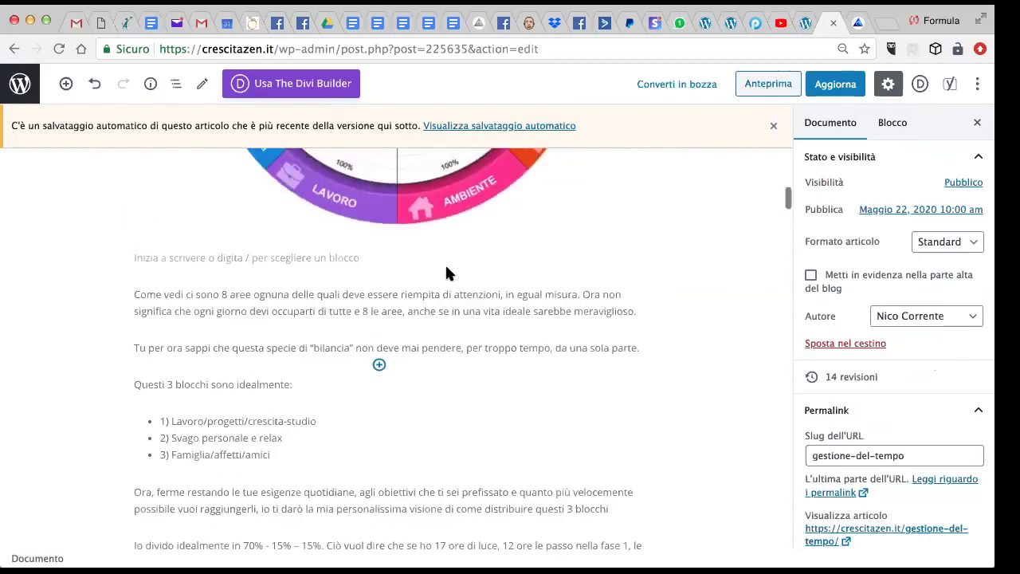
pyautogui.scroll(1, 446, 267)
pyautogui.scroll(-9, 446, 267)
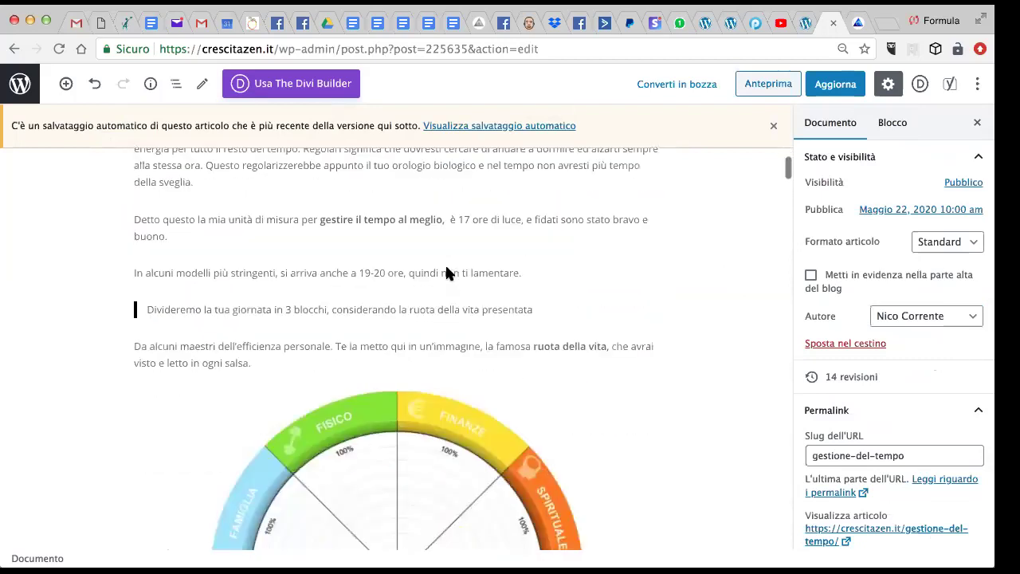
# Step: Examine the bulleted list under "Questi 3 blocchi sono idealmente", highlighting its three items
pyautogui.scroll(-2, 447, 271)
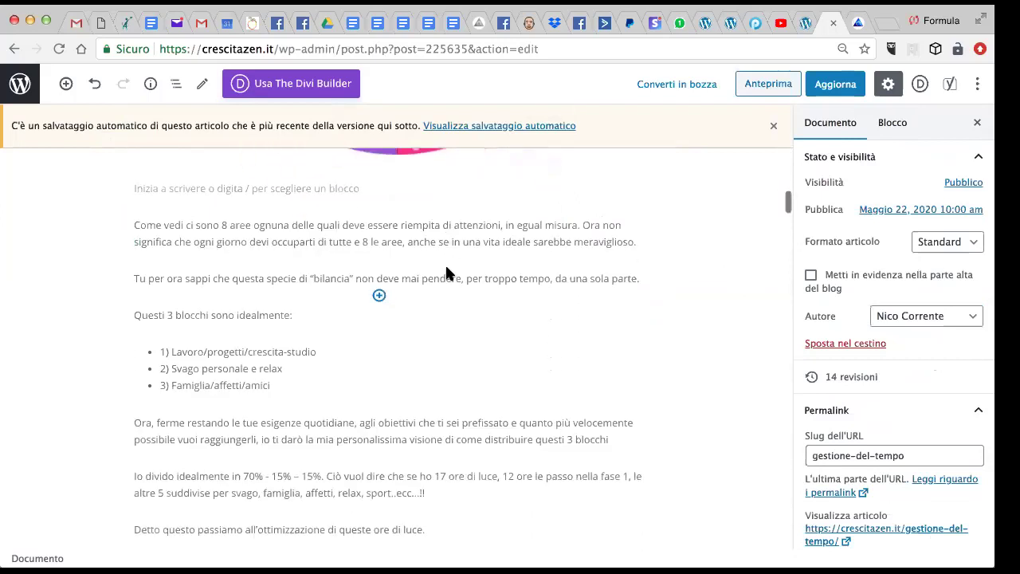
pyautogui.scroll(-1, 434, 263)
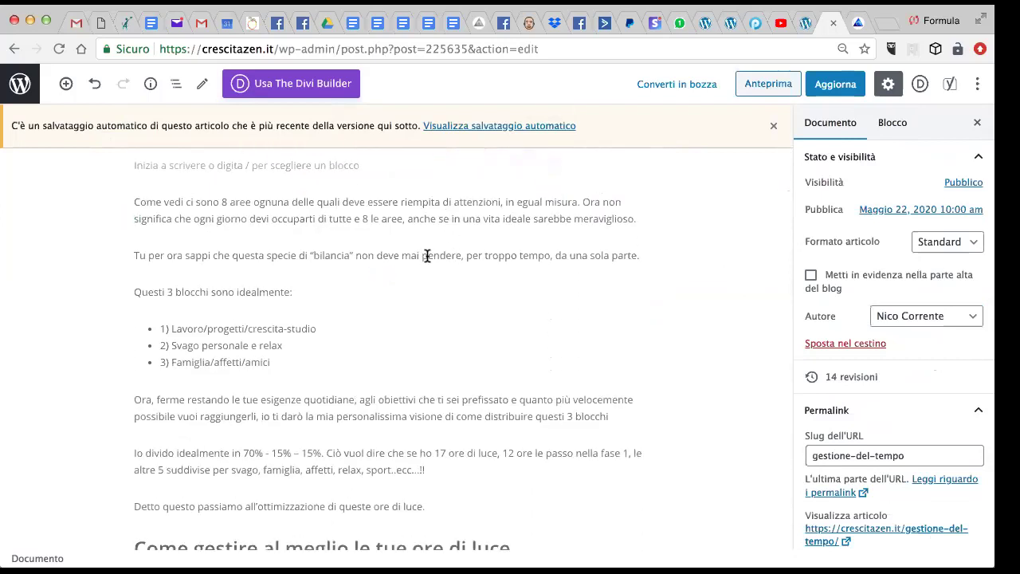
pyautogui.moveTo(278, 363); pyautogui.dragTo(151, 328)
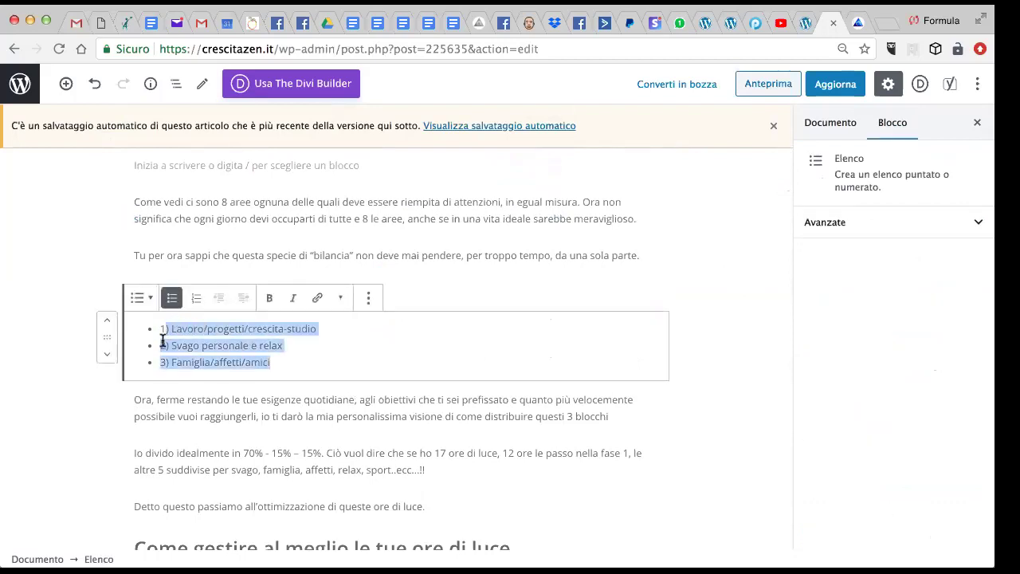
pyautogui.click(290, 222)
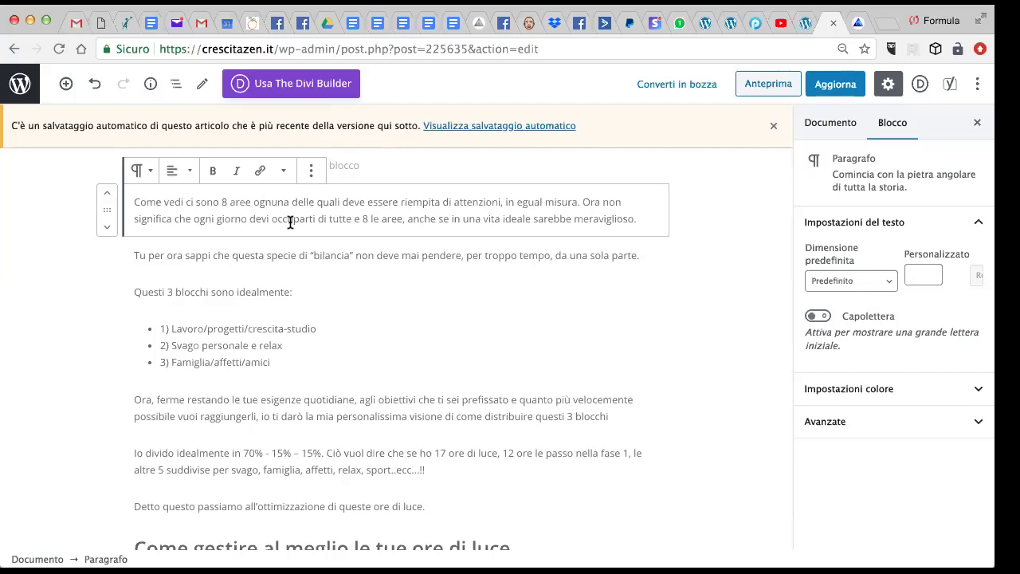
# Step: Review the section "Come gestire al meglio le tue ore di luce" and its jar illustration, down to the heading "Come Gestire il Tempo in 9 mosse"
pyautogui.scroll(-2, 420, 335)
pyautogui.scroll(-5, 421, 338)
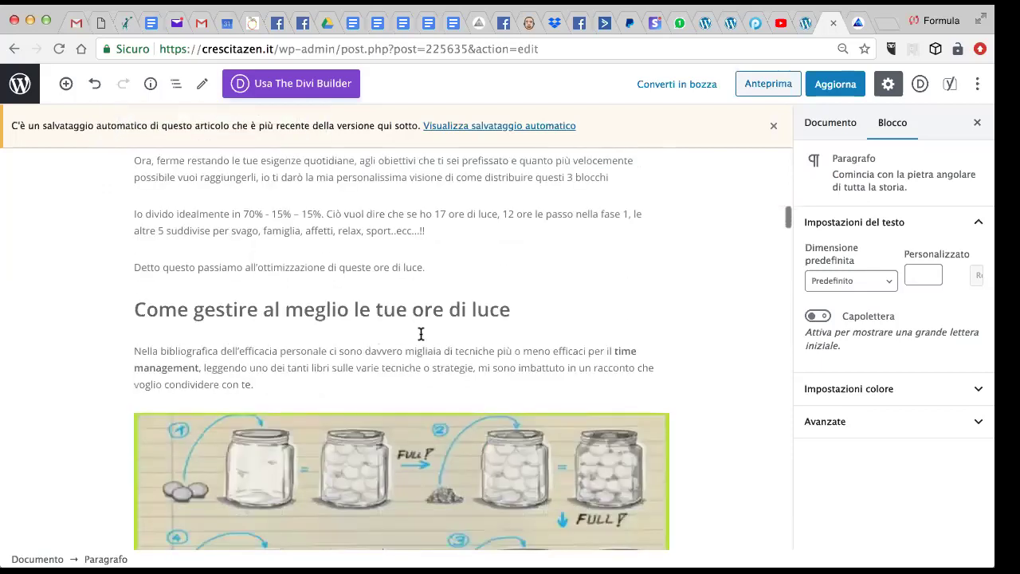
pyautogui.click(407, 334)
pyautogui.scroll(-5, 444, 310)
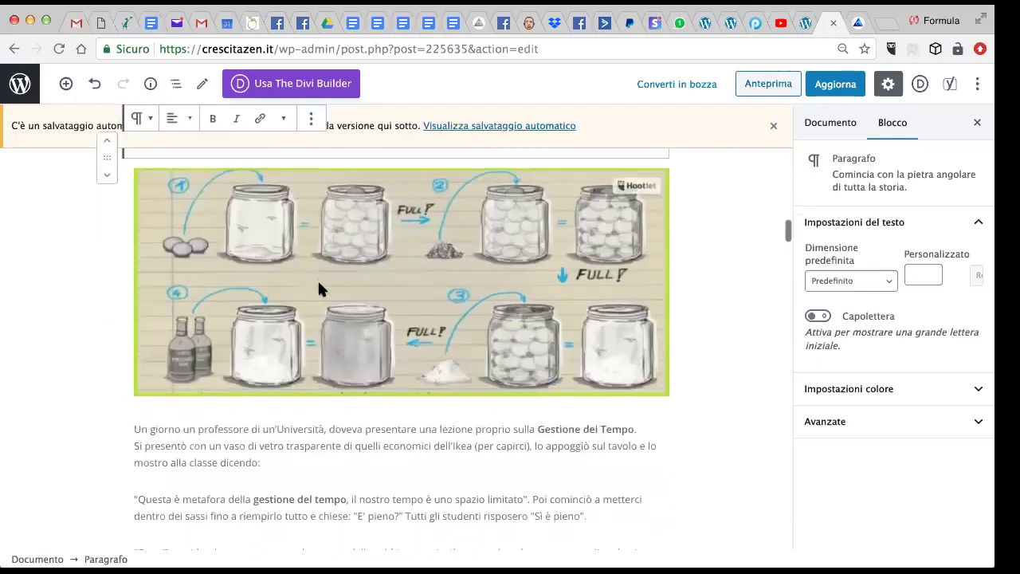
pyautogui.scroll(4, 311, 243)
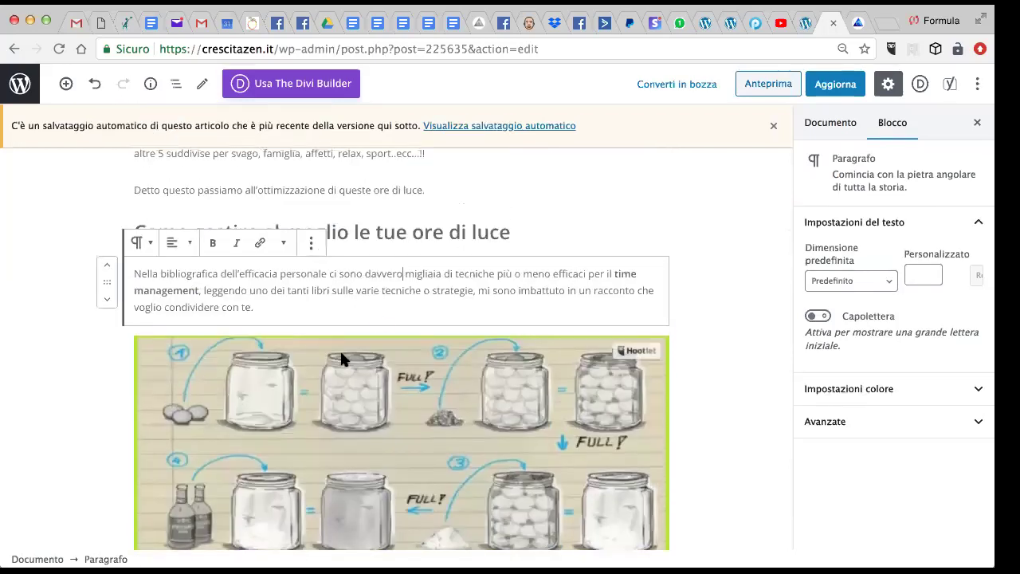
pyautogui.scroll(-5, 342, 357)
pyautogui.scroll(-20, 342, 360)
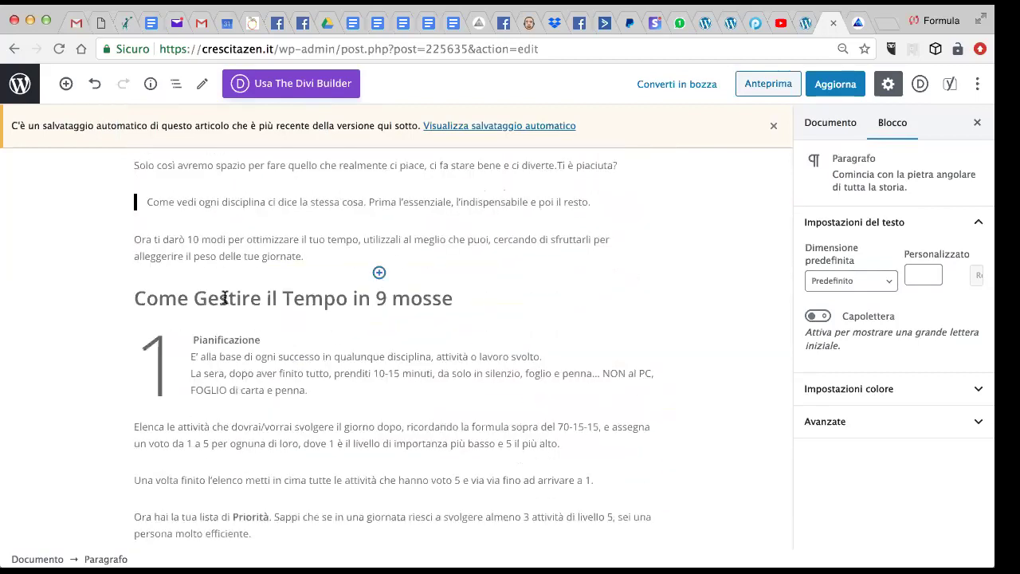
# Step: Select the heading "Come Gestire il Tempo in 9 mosse" to check its level, and highlight its full text
pyautogui.click(409, 302)
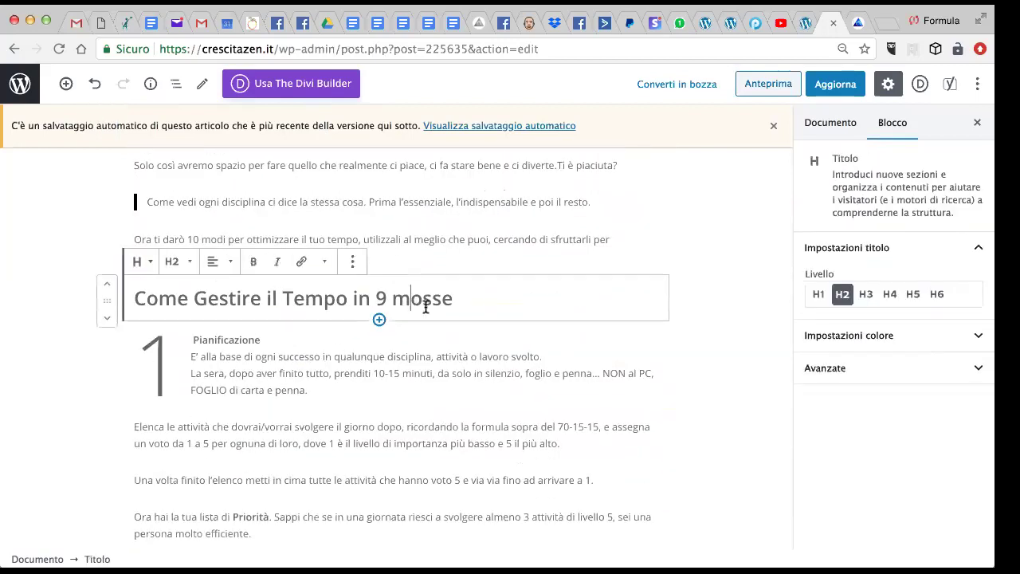
pyautogui.scroll(-2, 424, 310)
pyautogui.scroll(-1, 424, 311)
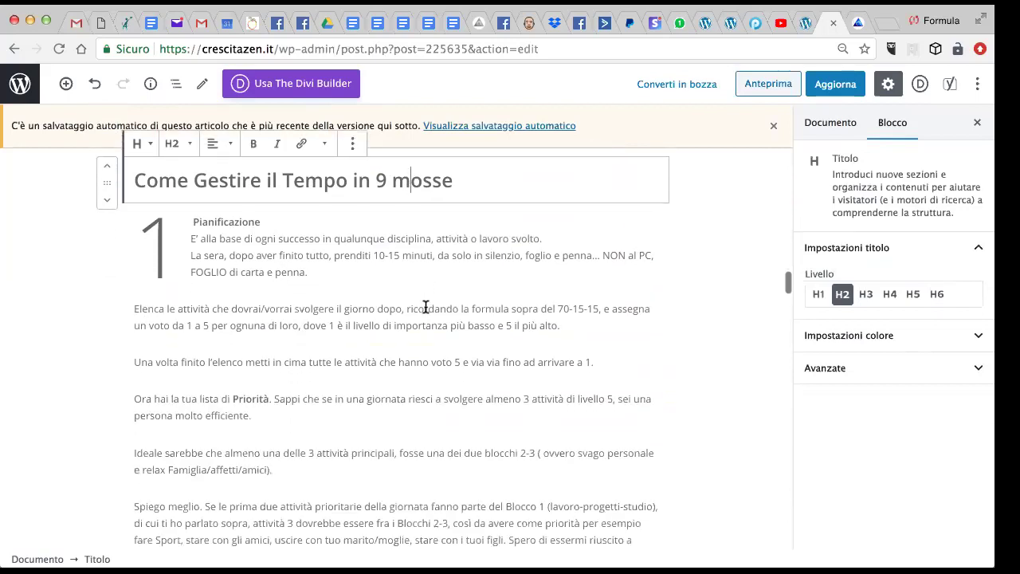
pyautogui.moveTo(456, 182); pyautogui.dragTo(207, 179)
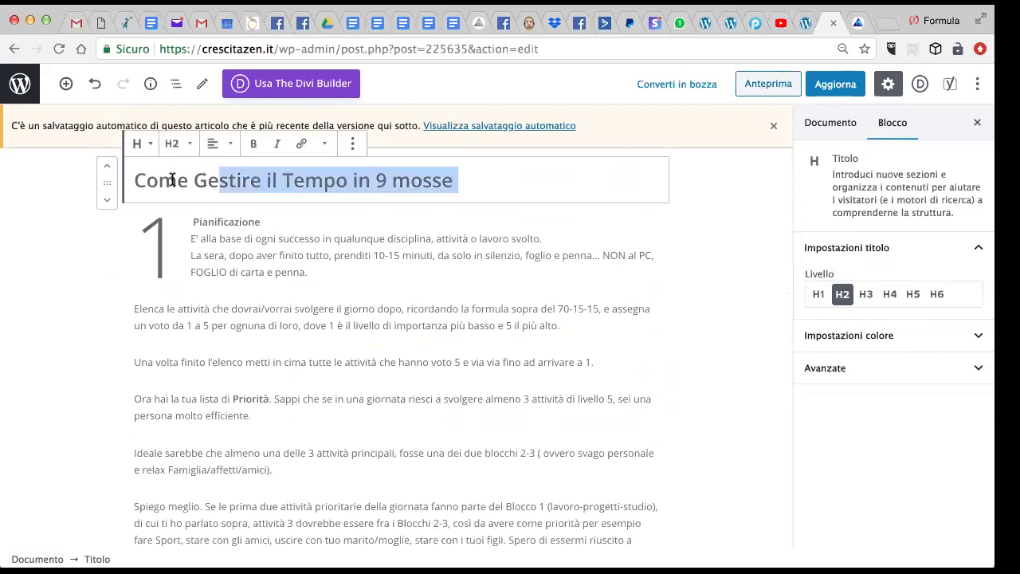
pyautogui.moveTo(137, 179); pyautogui.dragTo(460, 181)
# Step: Review the numbered points of the article from 1, "Pianificazione", to 5, "Impara il principio 80/20 di Pareto"
pyautogui.scroll(-10, 298, 291)
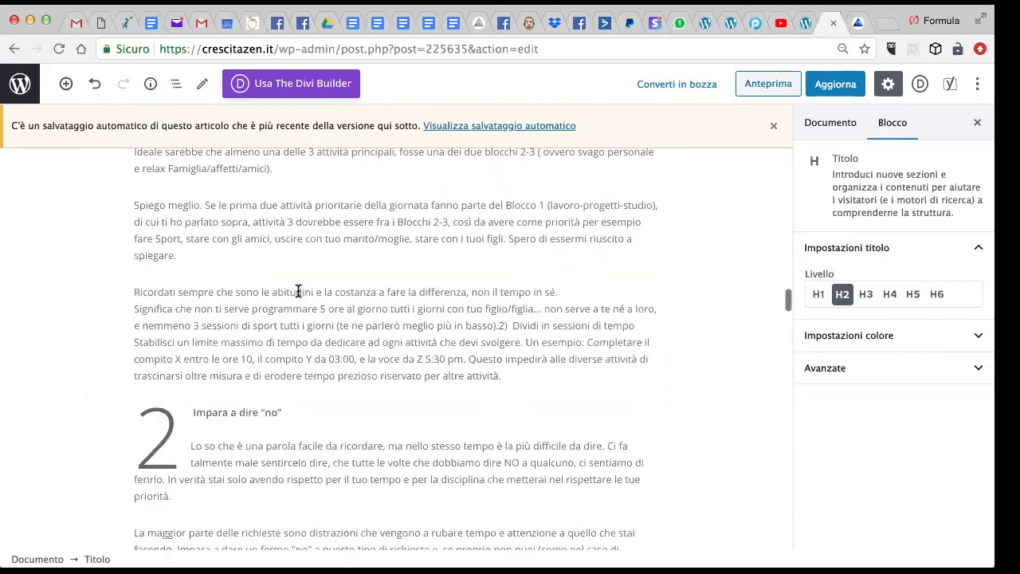
pyautogui.scroll(-10, 299, 291)
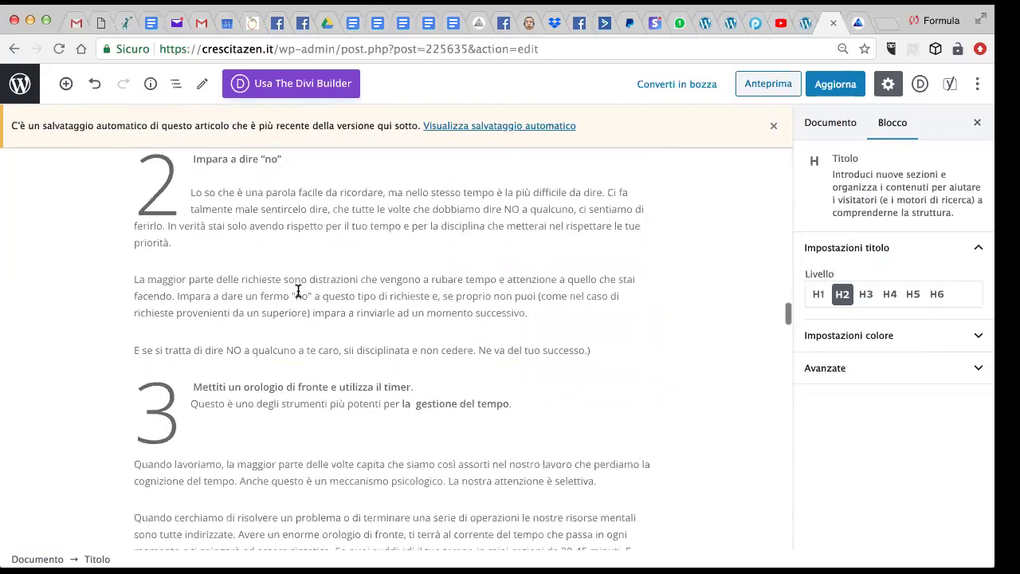
pyautogui.scroll(-10, 298, 293)
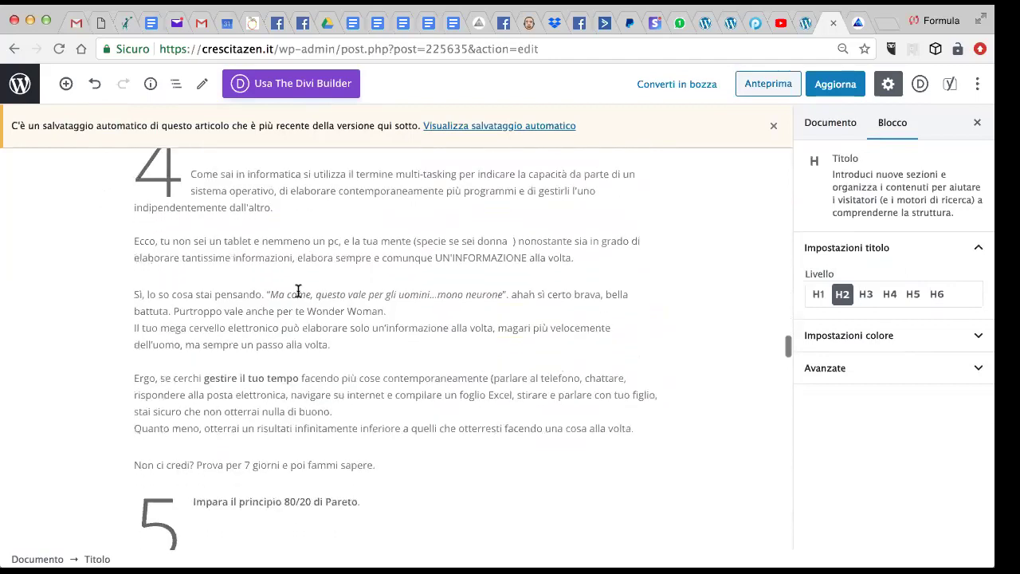
pyautogui.scroll(-2, 298, 291)
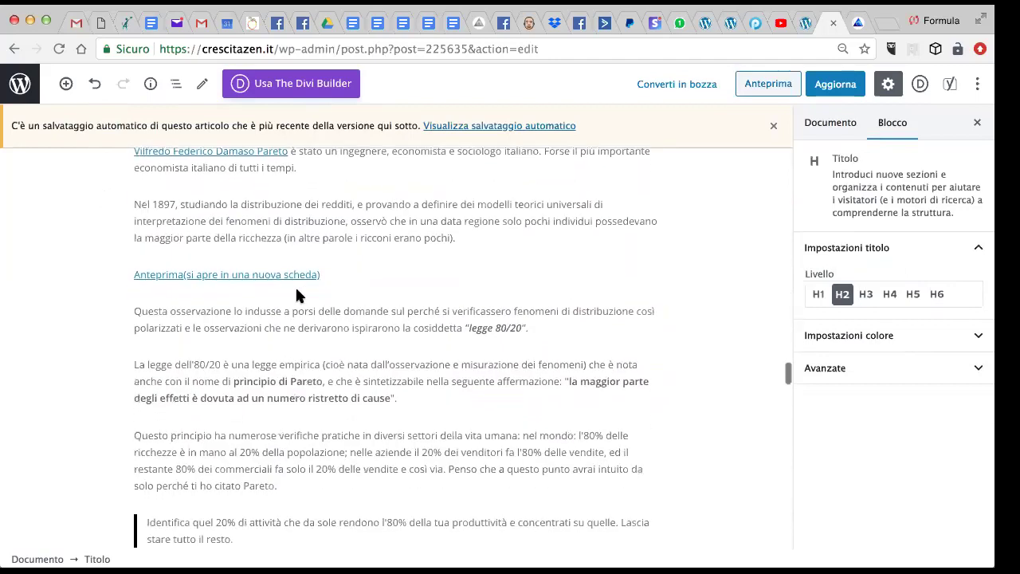
# Step: Inspect the external link on "Vilfredo Federico Damaso Pareto" in point 5 by selecting its anchor text
pyautogui.scroll(4, 296, 295)
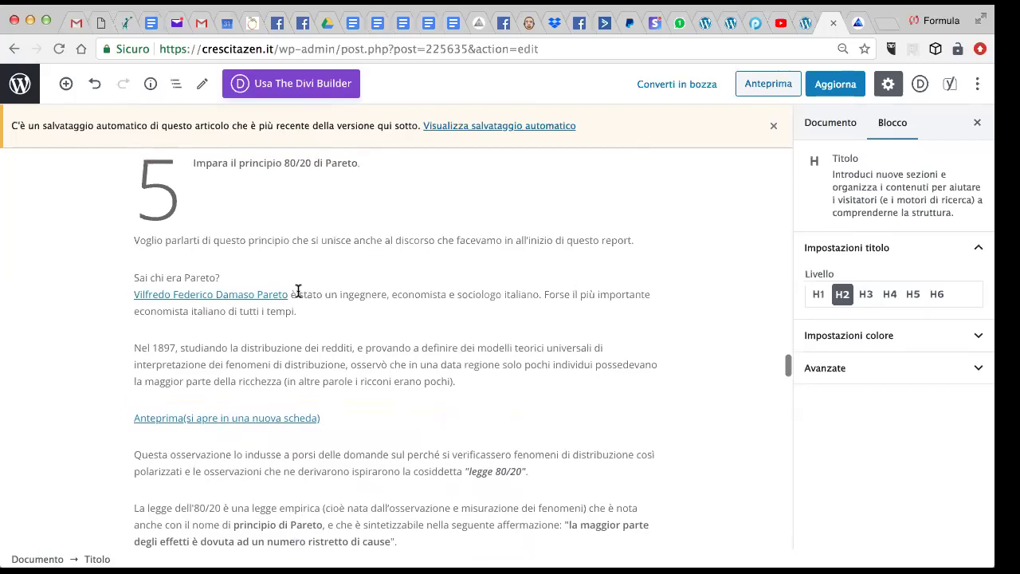
pyautogui.scroll(5, 298, 292)
pyautogui.scroll(-4, 299, 292)
pyautogui.moveTo(134, 315); pyautogui.dragTo(289, 314)
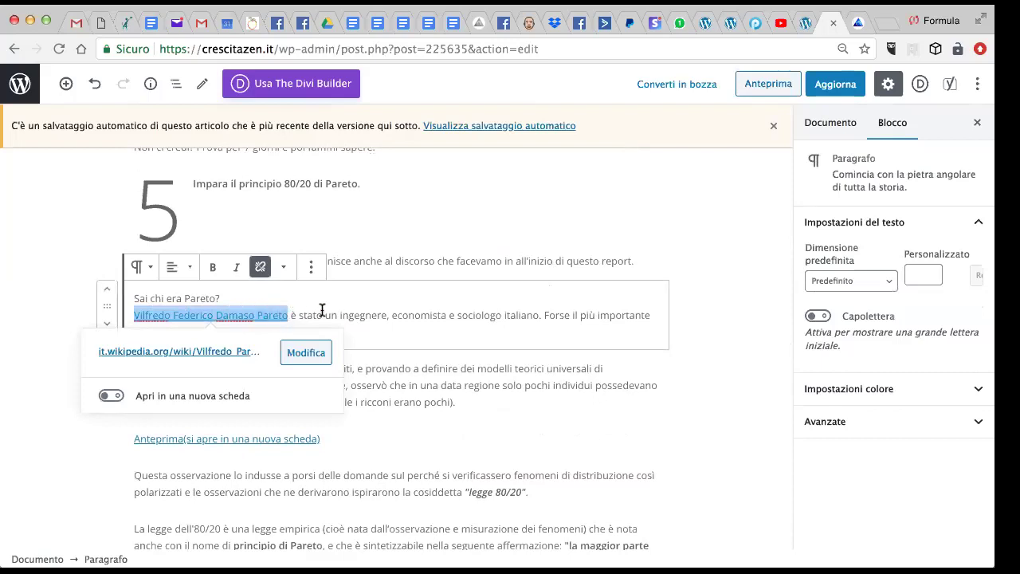
pyautogui.click(321, 311)
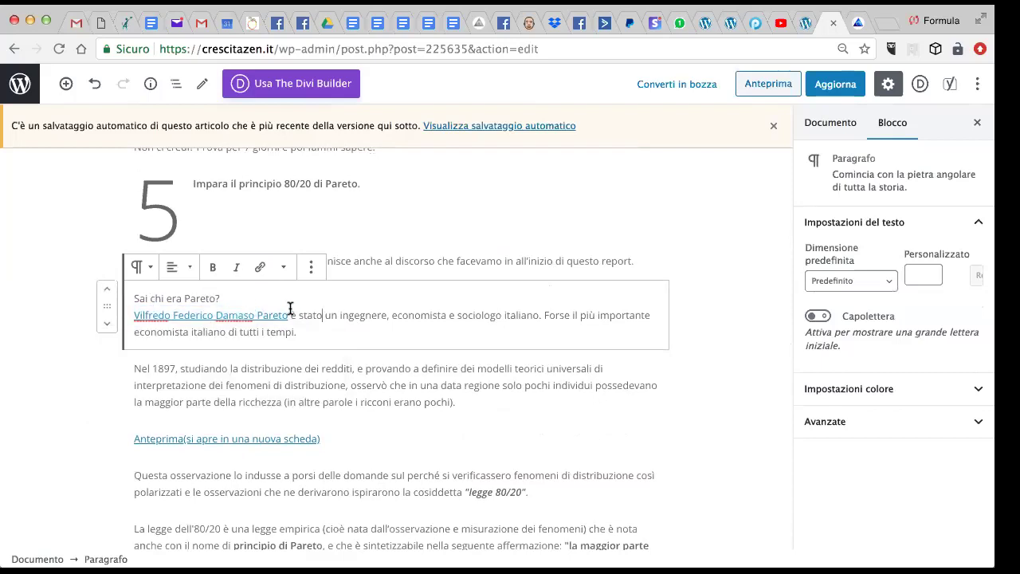
pyautogui.click(322, 314)
# Step: Review the rest of the article from the Pareto paragraphs through points 6 to 9 and the conclusions
pyautogui.scroll(-1, 366, 328)
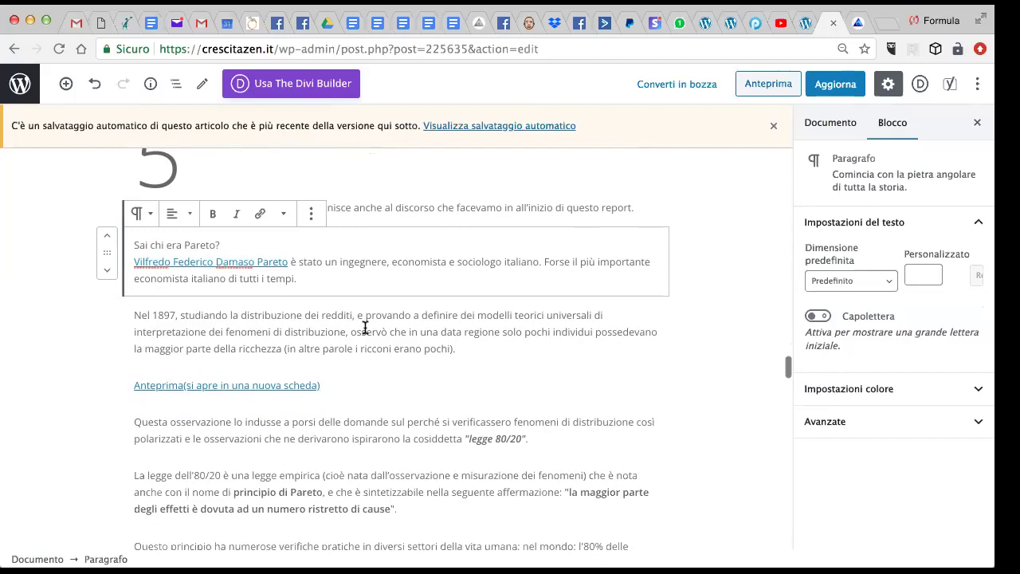
pyautogui.scroll(-2, 364, 331)
pyautogui.scroll(-2, 362, 322)
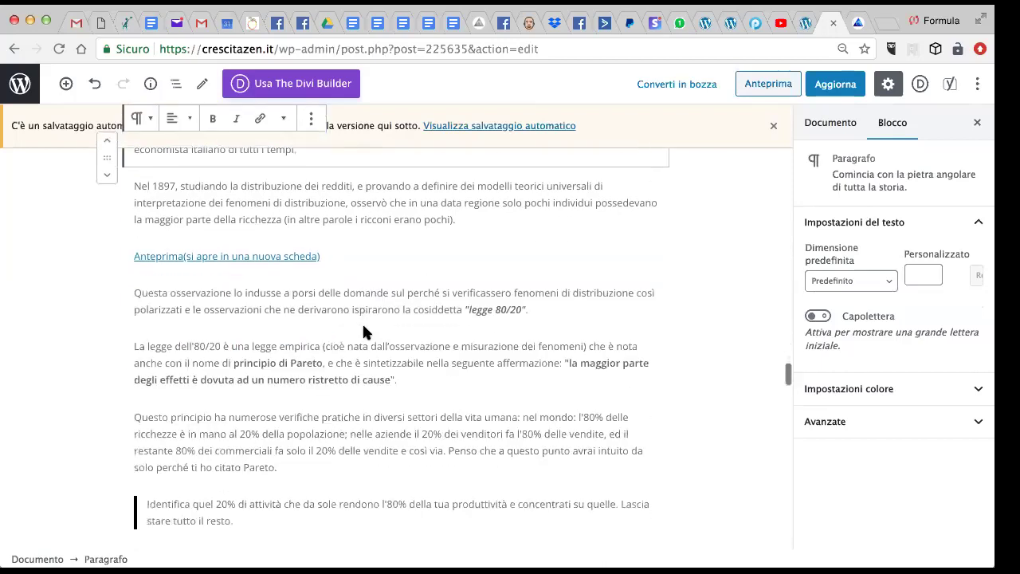
pyautogui.scroll(-1, 365, 328)
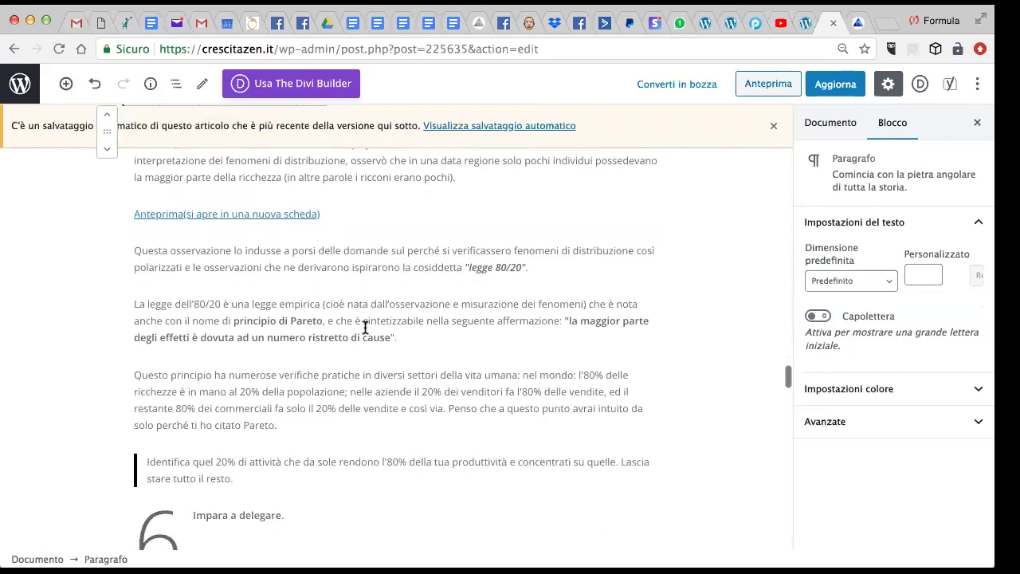
pyautogui.scroll(-10, 365, 327)
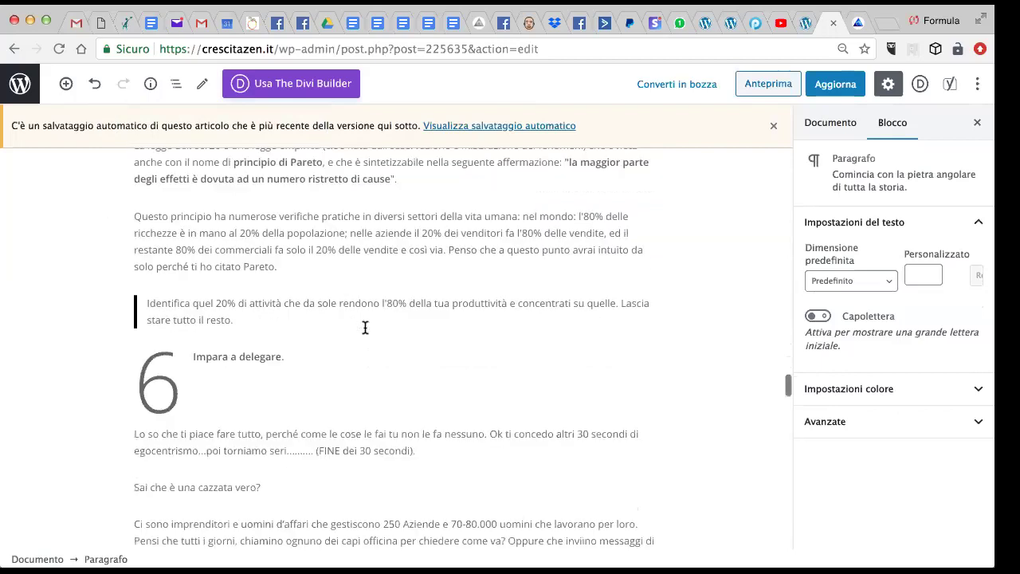
pyautogui.scroll(-15, 365, 328)
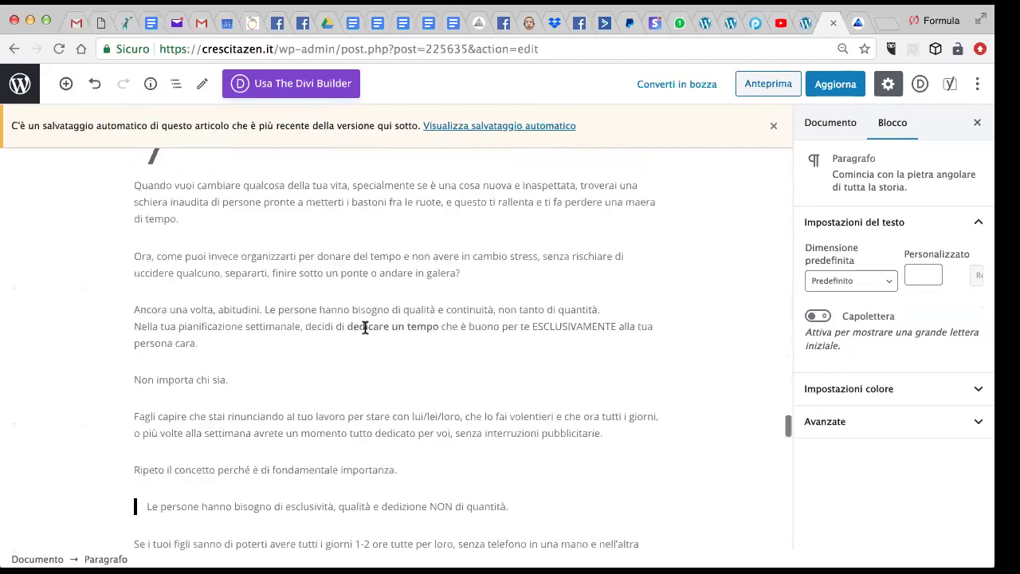
pyautogui.scroll(-2, 365, 328)
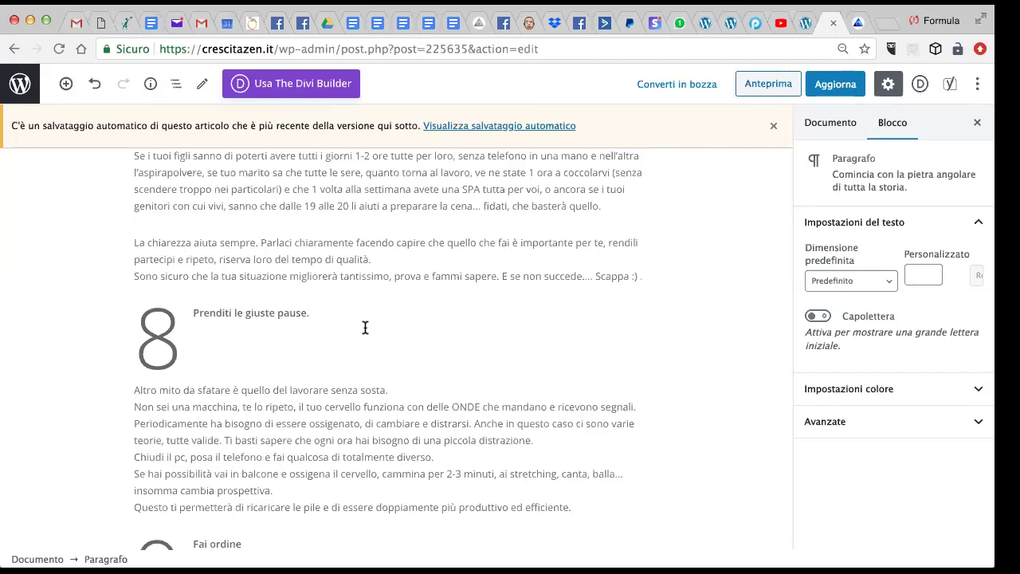
pyautogui.scroll(-15, 365, 327)
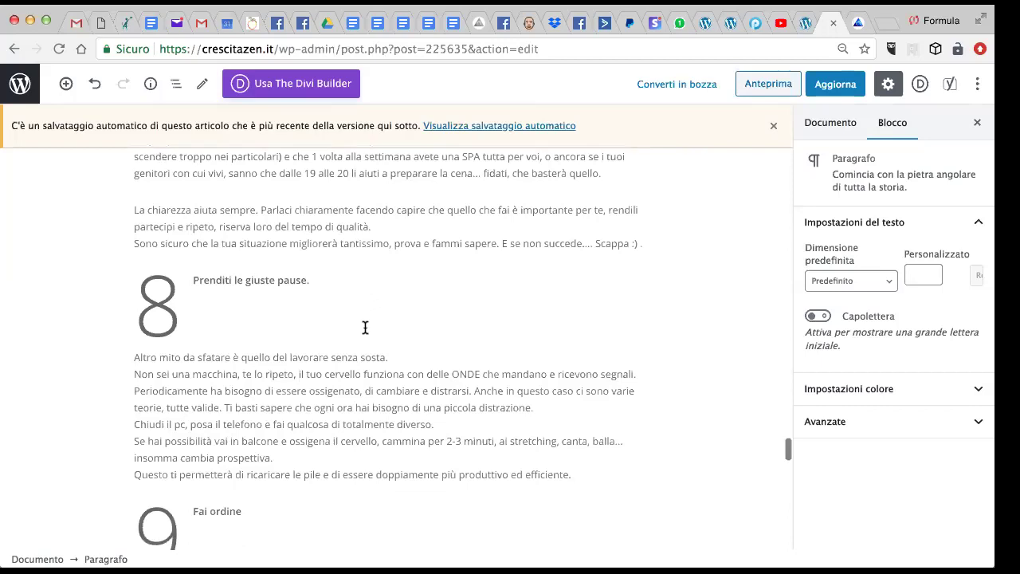
pyautogui.scroll(-5, 365, 327)
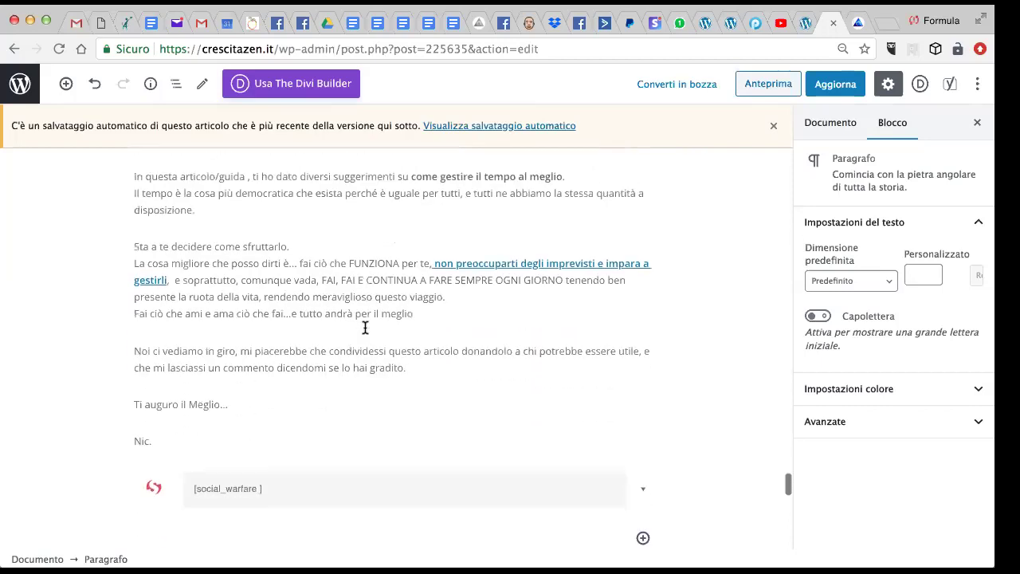
# Step: Inspect the internal link on "non preoccuparti degli imprevisti e impara a gestirli" in the Conclusioni section, and check the article's ending
pyautogui.scroll(4, 294, 224)
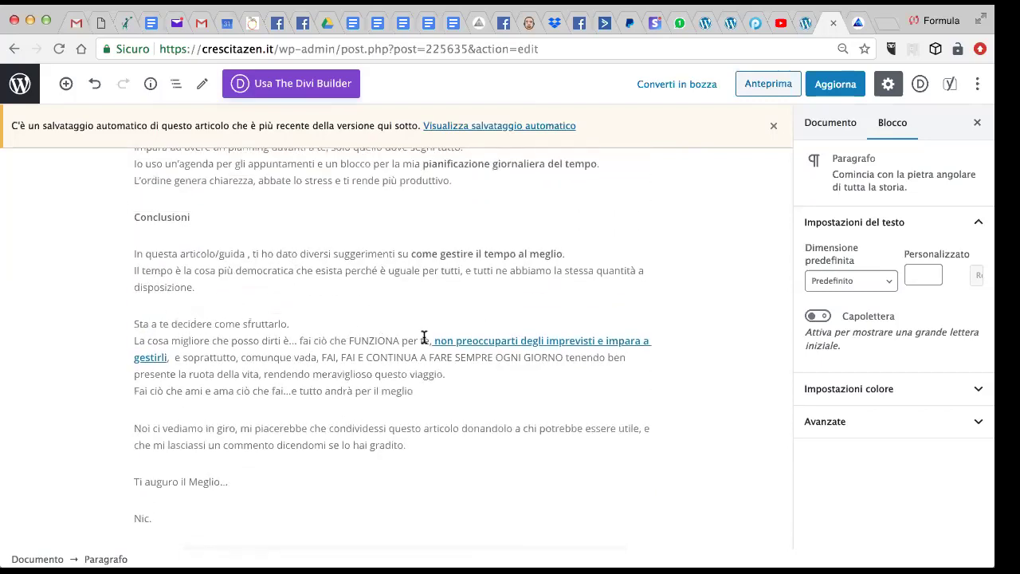
pyautogui.moveTo(433, 342); pyautogui.dragTo(526, 342)
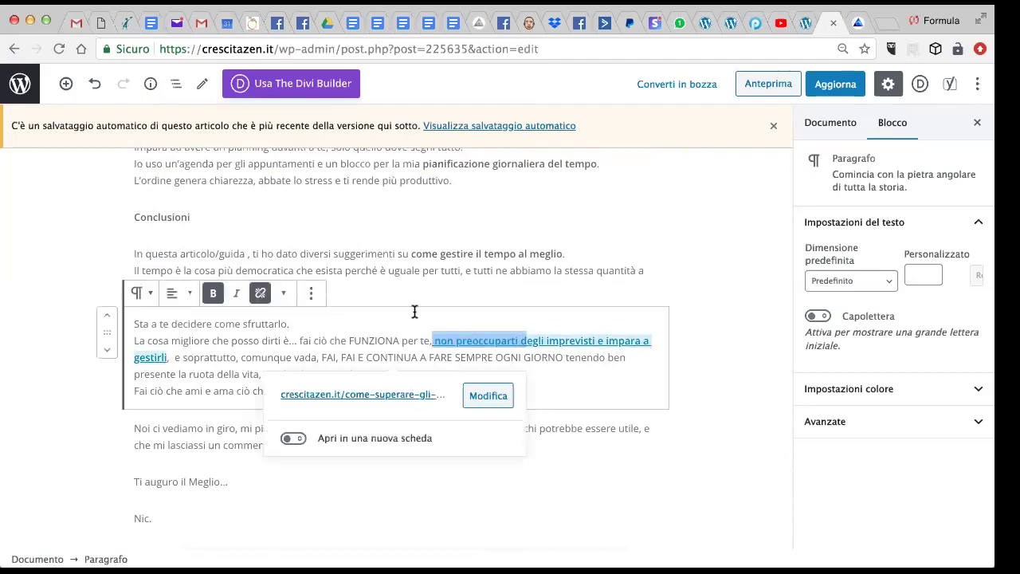
pyautogui.click(331, 335)
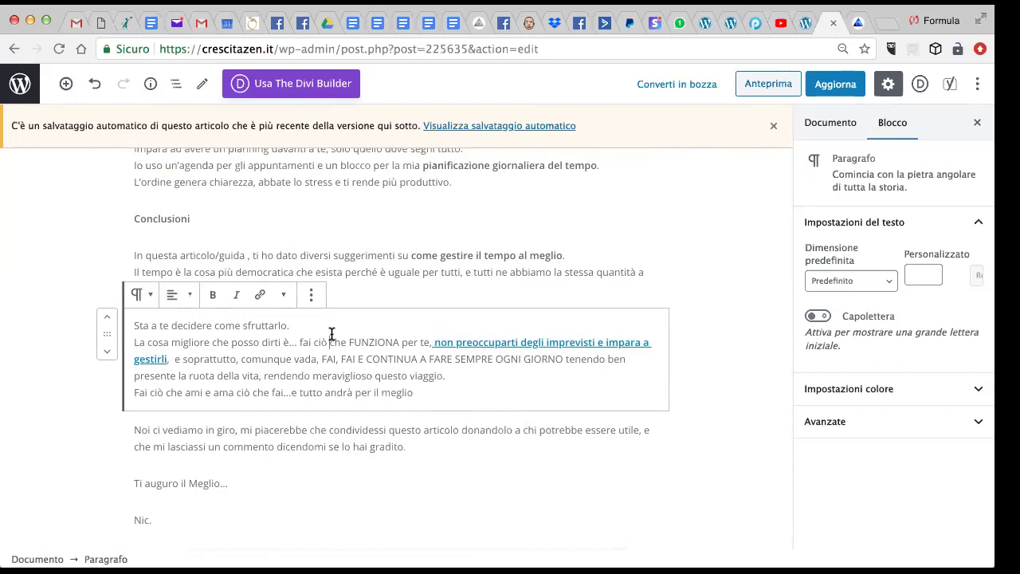
pyautogui.scroll(-3, 330, 337)
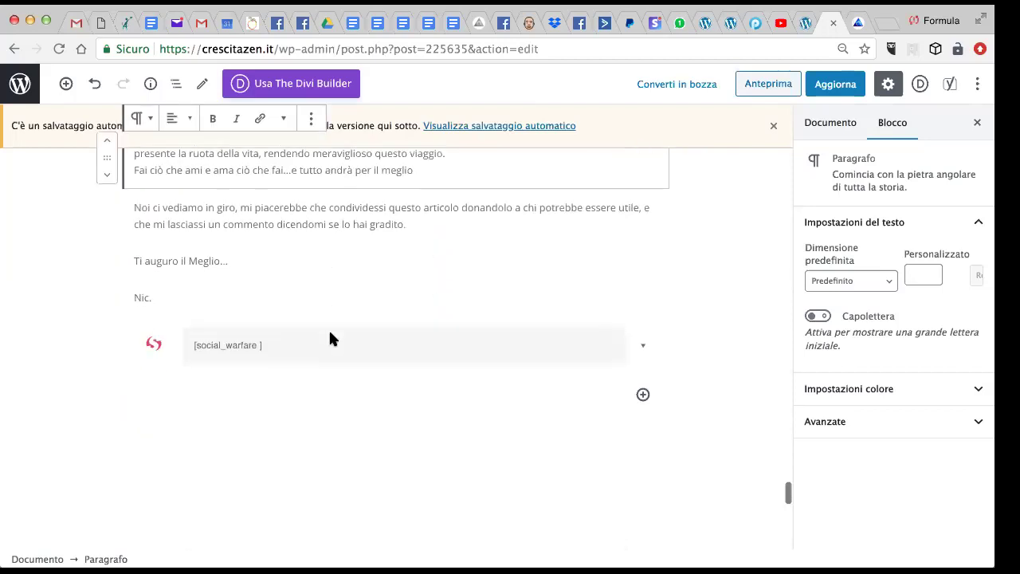
pyautogui.scroll(5, 330, 337)
pyautogui.scroll(10, 330, 338)
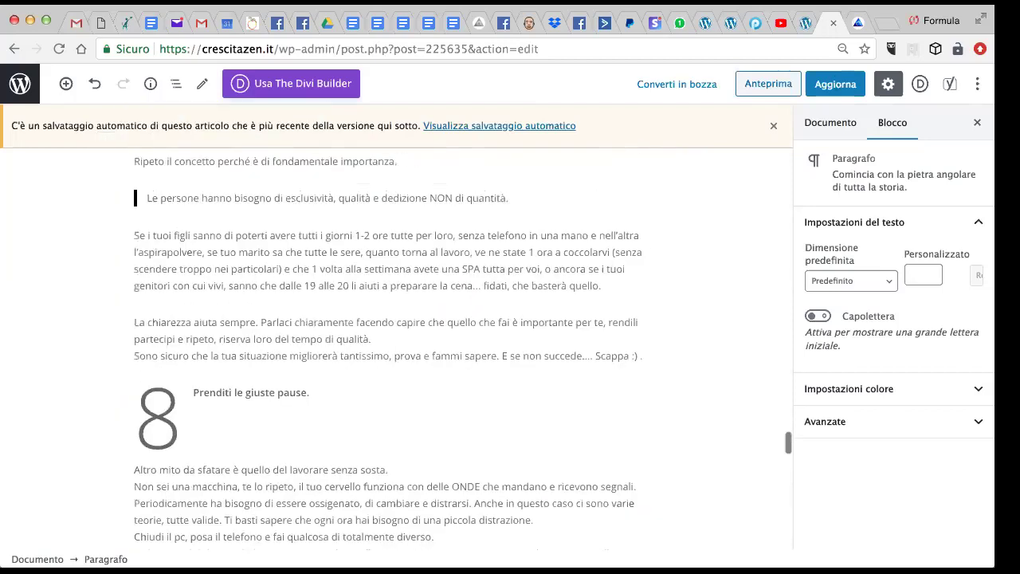
# Step: Switch to the published "gestione-del-tempo" page and review its cover image, share buttons and opening paragraphs
pyautogui.click(857, 24)
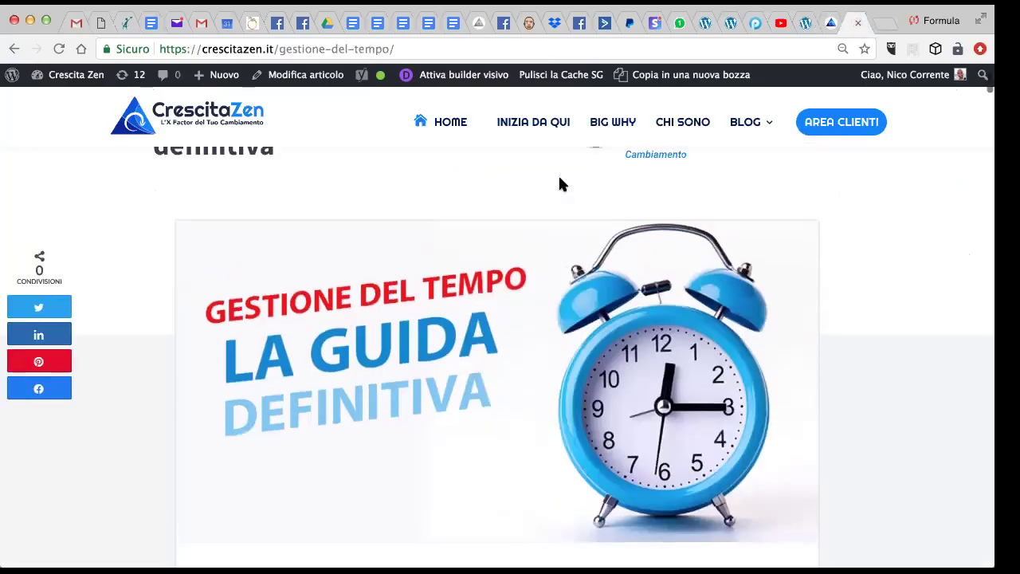
pyautogui.scroll(-3, 560, 184)
pyautogui.scroll(2, 560, 184)
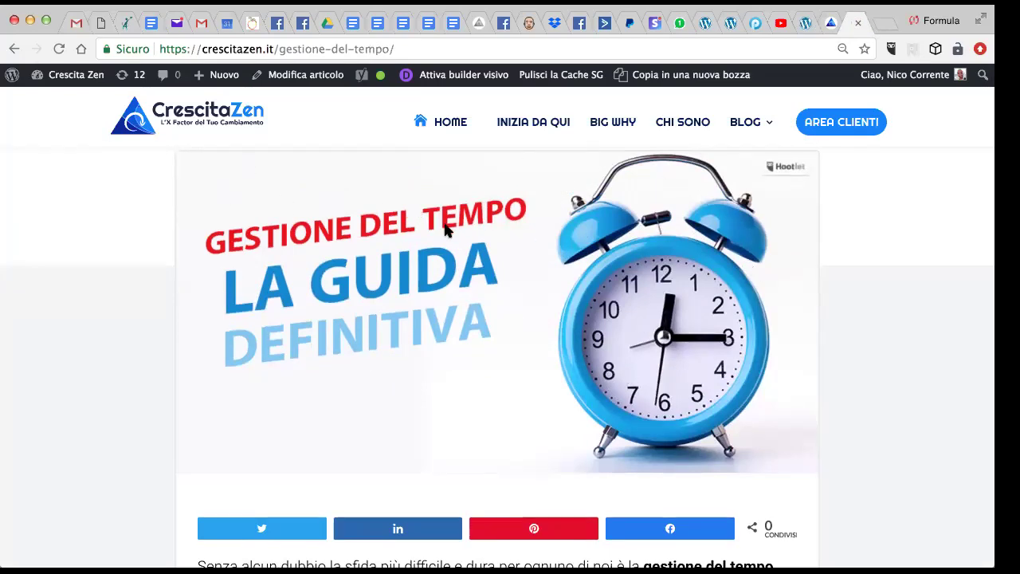
pyautogui.scroll(-2, 447, 231)
pyautogui.scroll(-5, 445, 230)
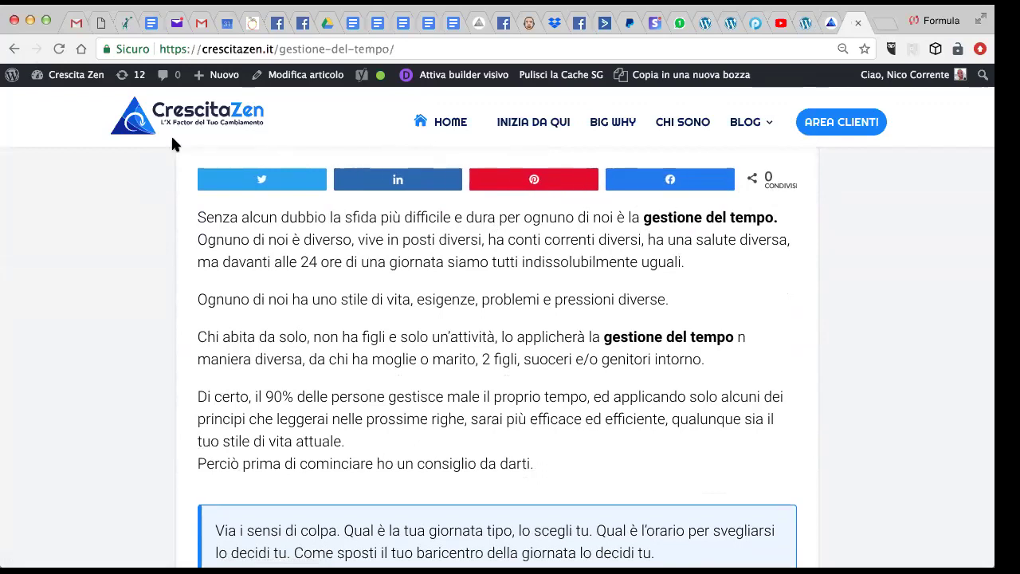
pyautogui.scroll(2, 289, 203)
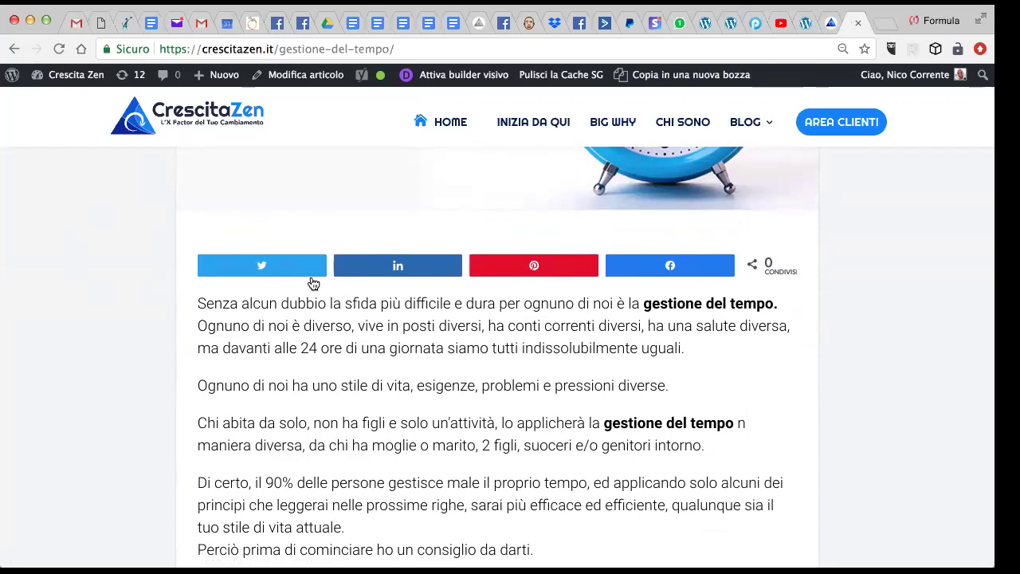
pyautogui.scroll(-1, 353, 275)
pyautogui.scroll(-2, 354, 277)
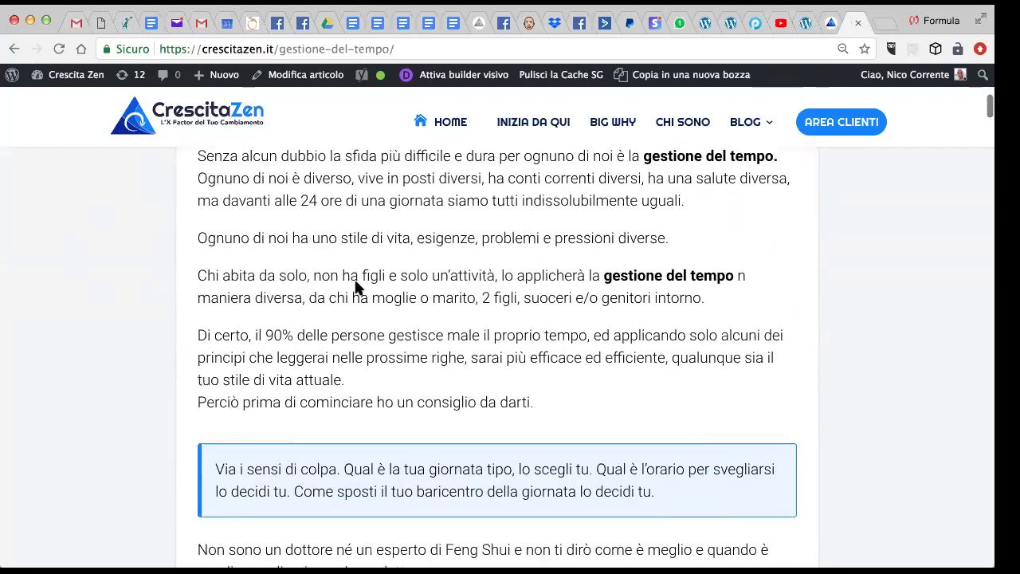
# Step: Examine the highlighted quote box and the "Indice degli argomenti" table of contents on the published page
pyautogui.scroll(-8, 336, 295)
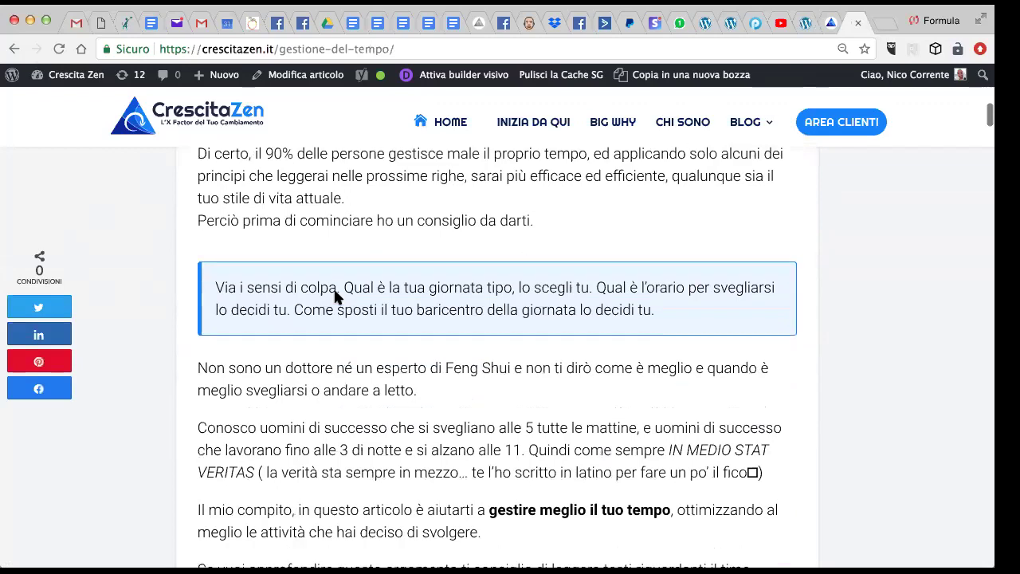
pyautogui.scroll(-4, 335, 296)
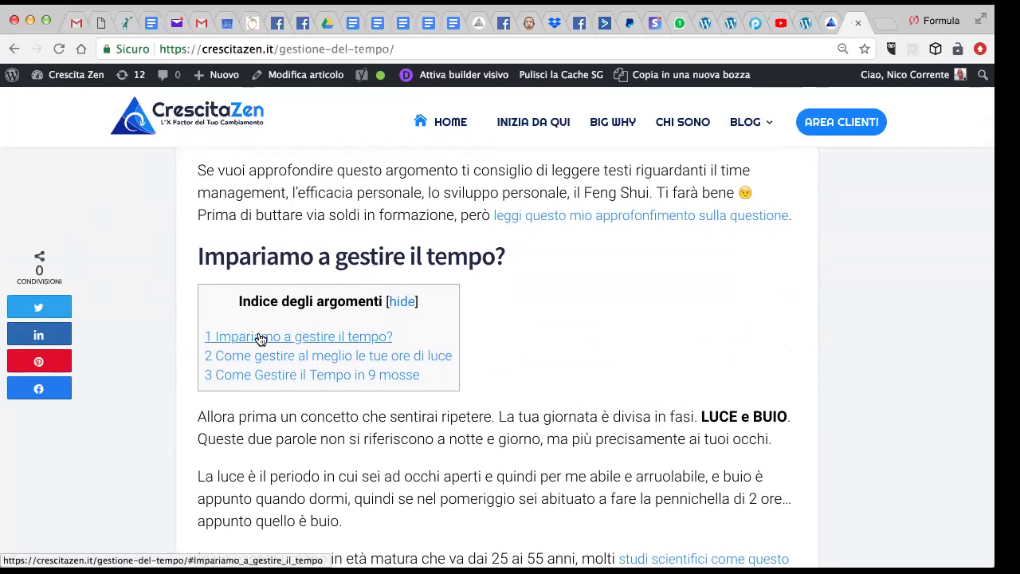
pyautogui.scroll(-1, 260, 338)
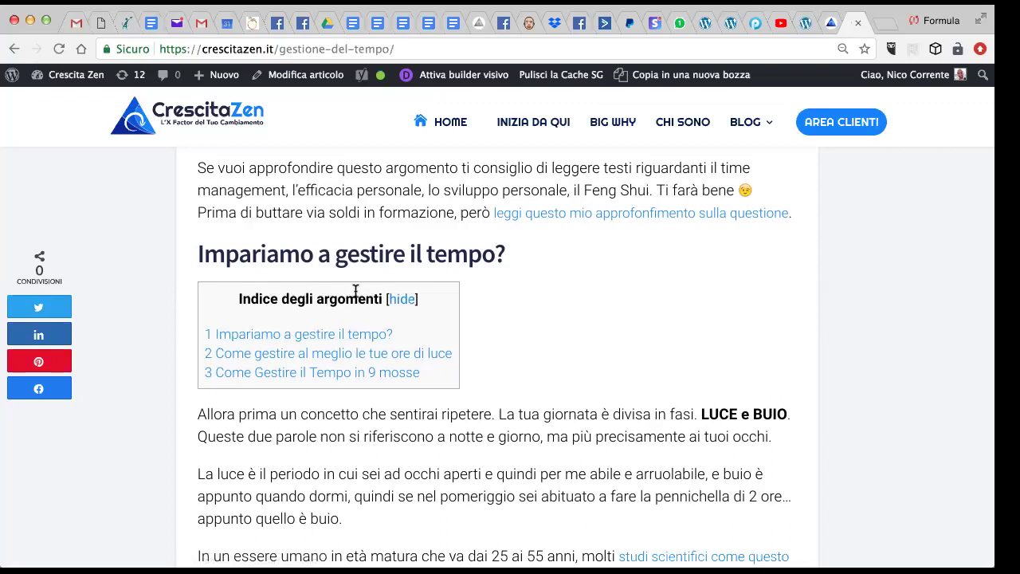
pyautogui.scroll(-4, 355, 291)
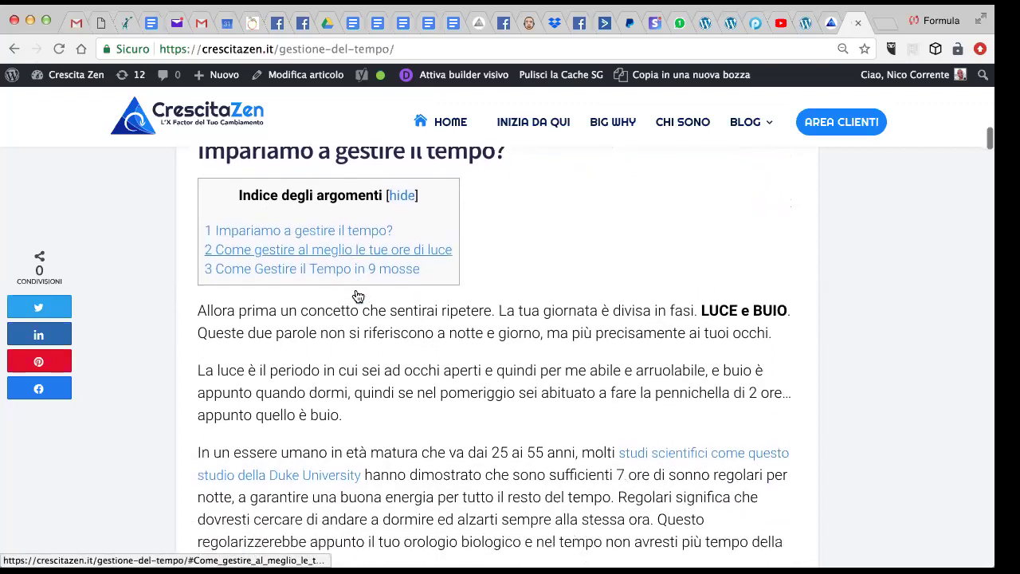
# Step: Review the rest of the published article down to the comments section, and return to the heading "Come Gestire il Tempo in 9 mosse"
pyautogui.scroll(-13, 356, 296)
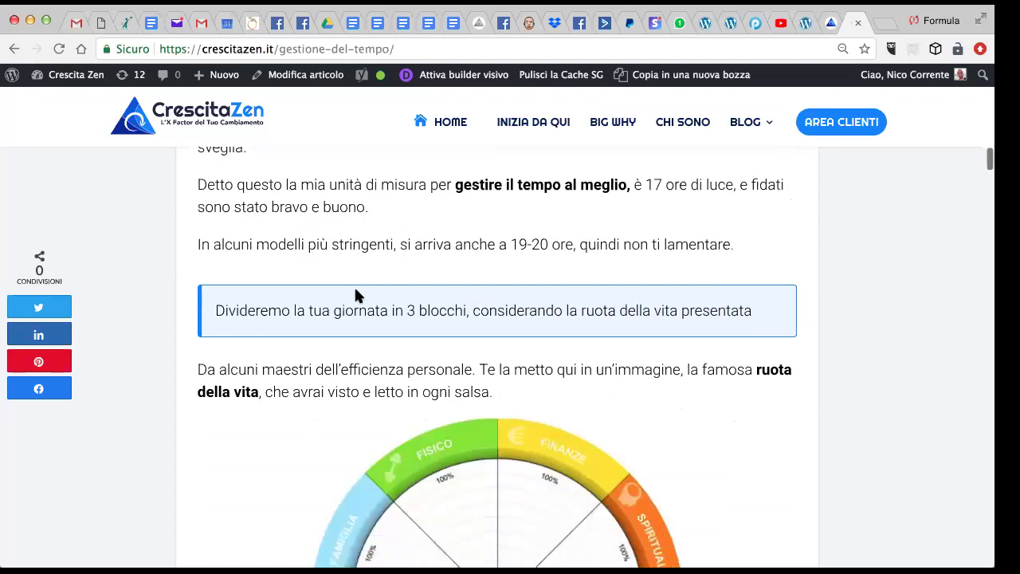
pyautogui.scroll(-17, 356, 296)
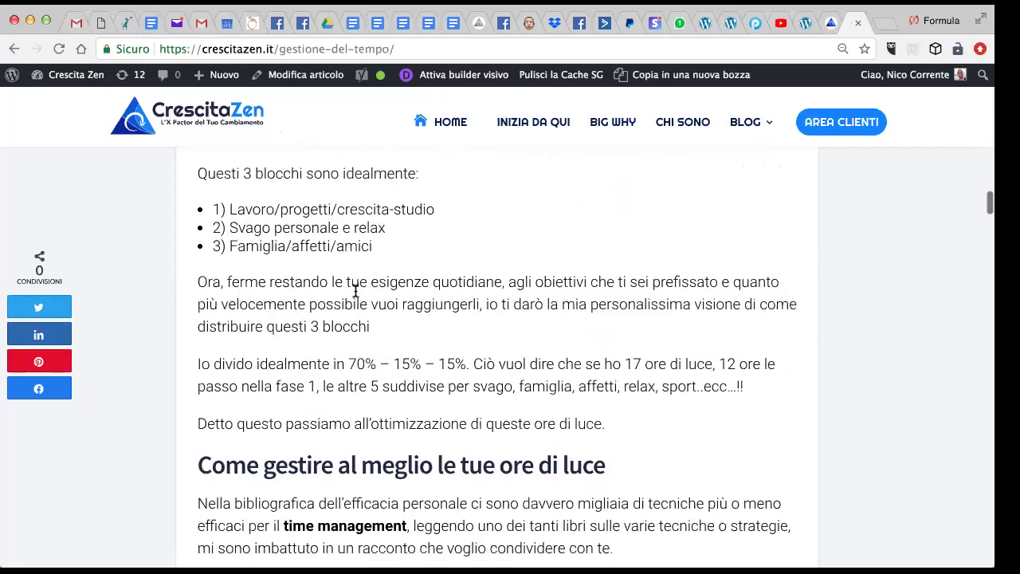
pyautogui.scroll(-20, 356, 291)
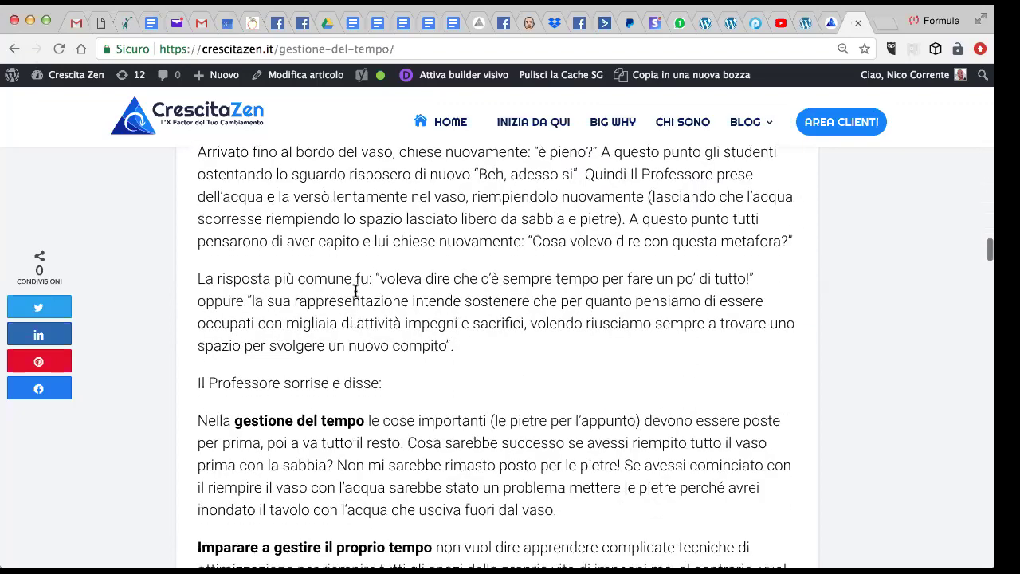
pyautogui.scroll(-20, 356, 291)
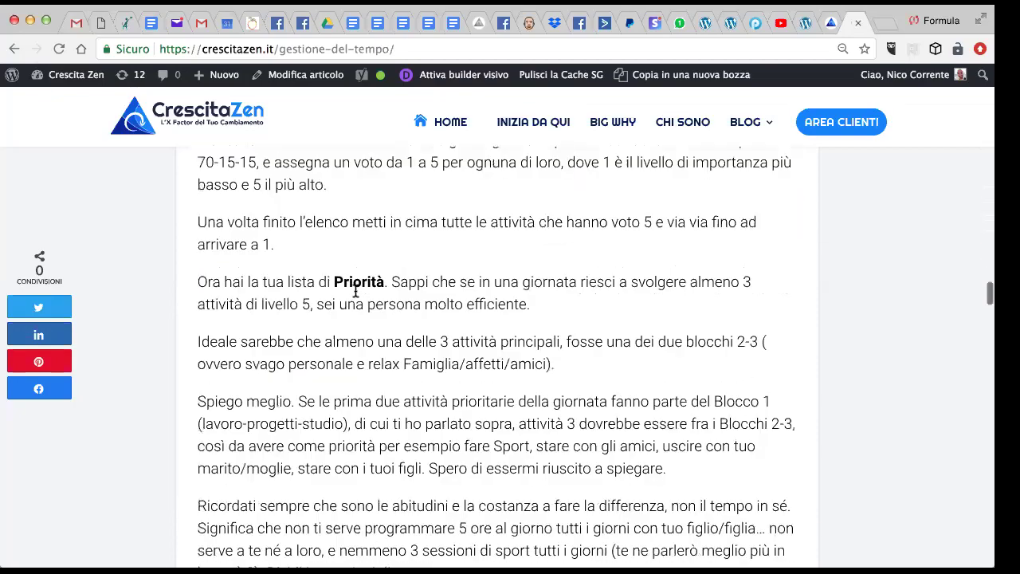
pyautogui.scroll(-20, 356, 291)
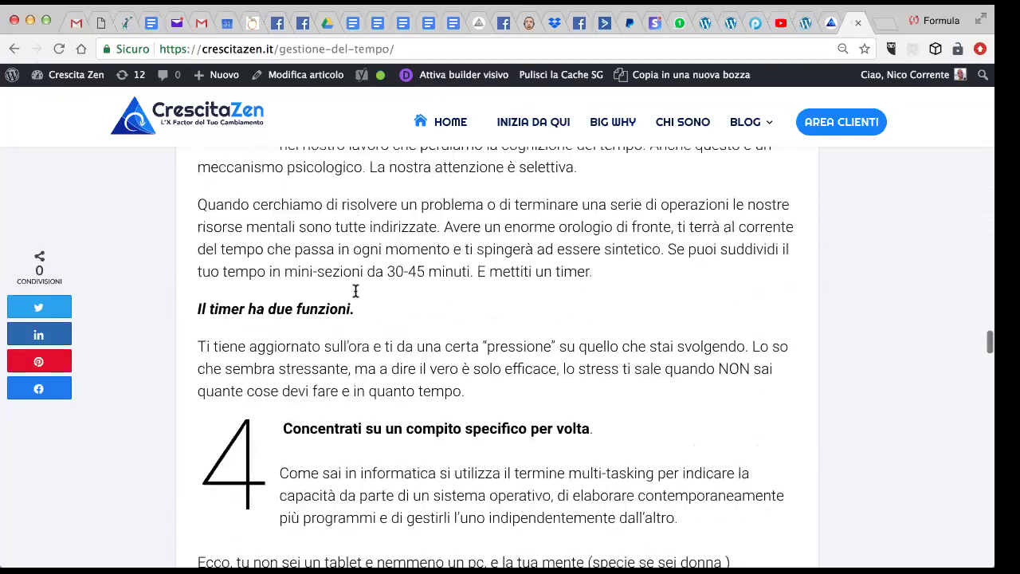
pyautogui.scroll(-20, 356, 291)
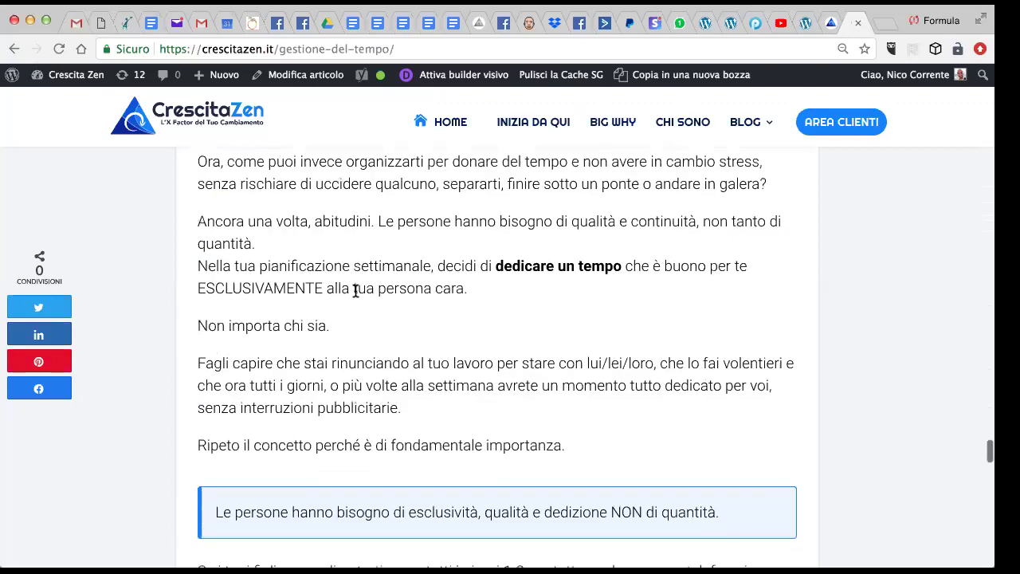
pyautogui.scroll(-20, 355, 291)
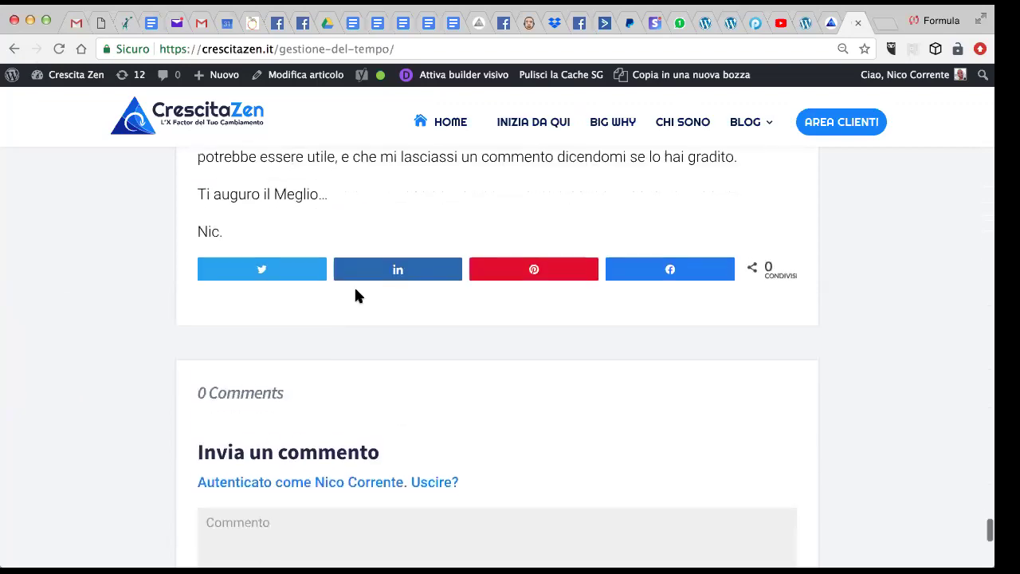
pyautogui.scroll(20, 356, 296)
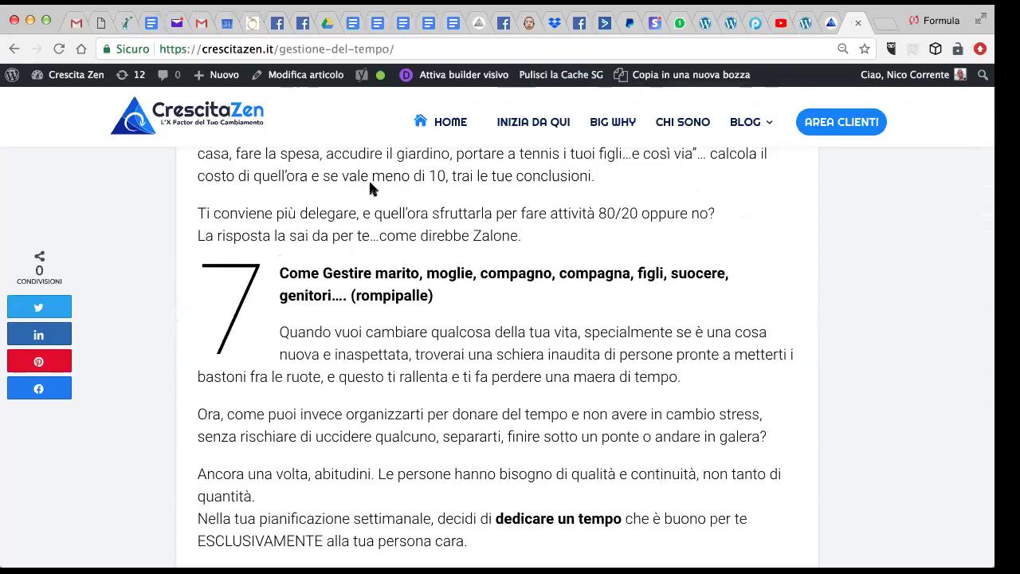
pyautogui.scroll(12, 372, 184)
pyautogui.scroll(15, 374, 185)
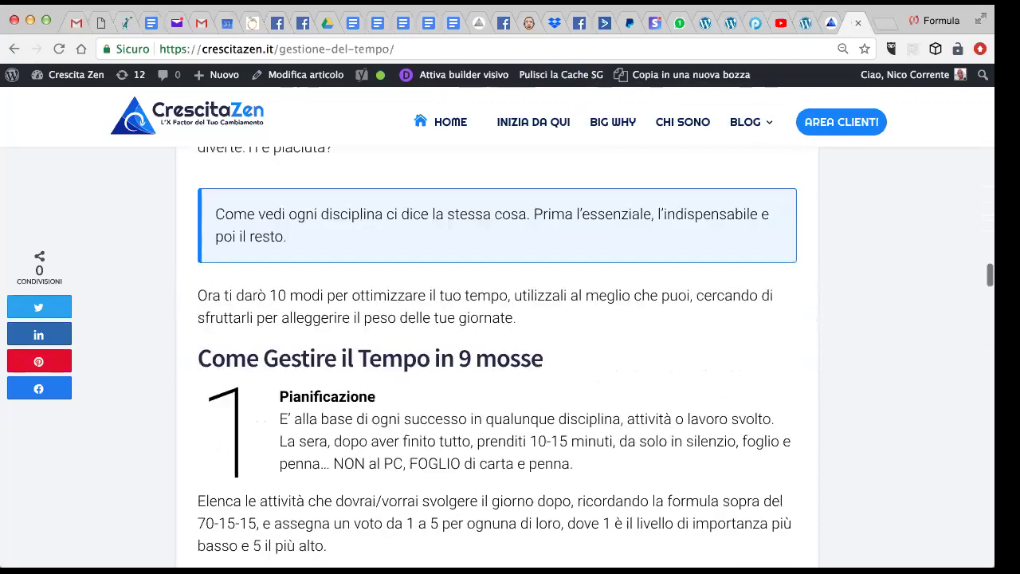
# Step: Switch back to the article in the WordPress editor and review the numbered points from 8 back up to 1
pyautogui.click(830, 27)
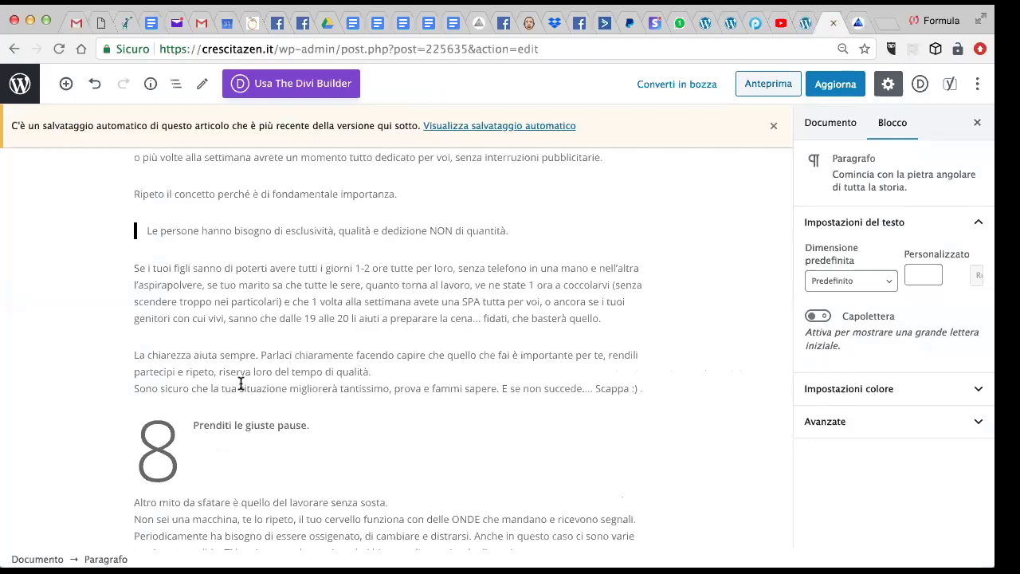
pyautogui.scroll(5, 241, 383)
pyautogui.scroll(10, 241, 384)
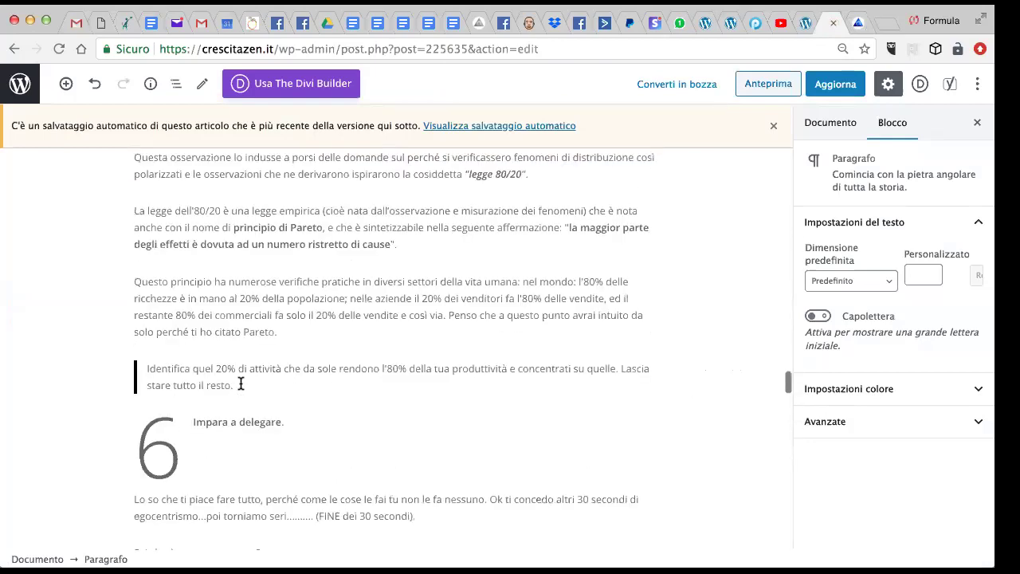
pyautogui.scroll(12, 241, 383)
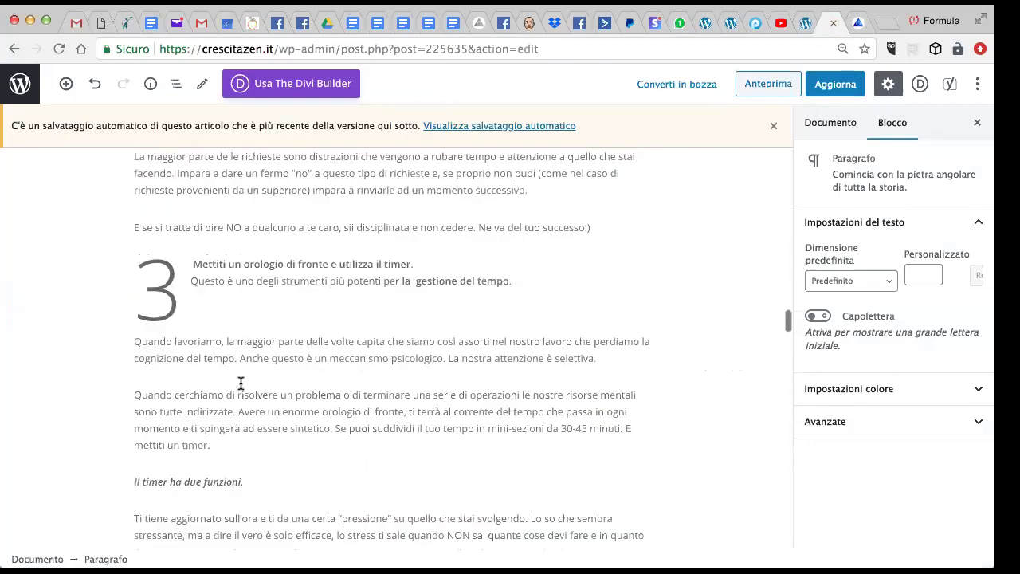
pyautogui.scroll(3, 240, 384)
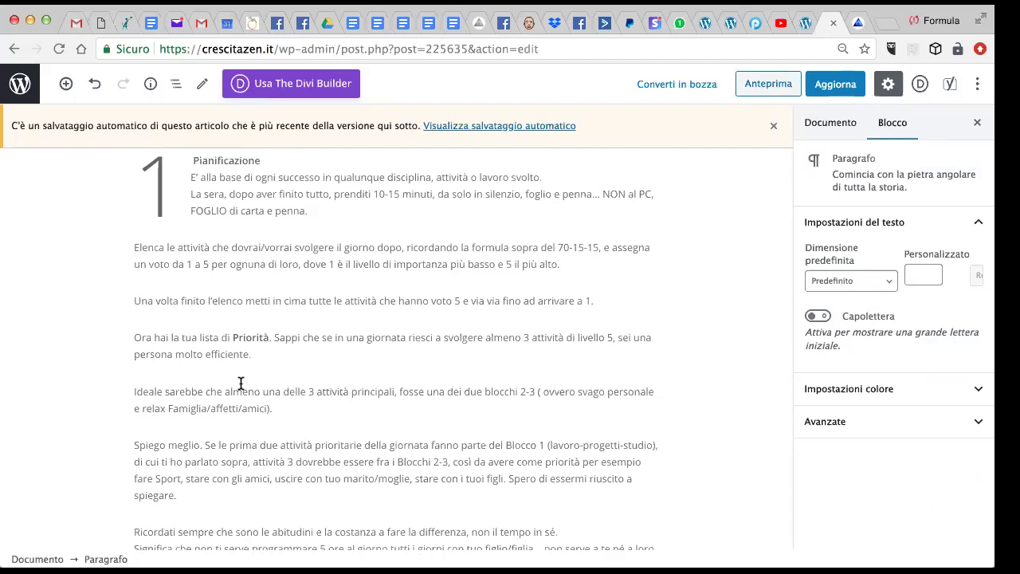
# Step: Examine the Yoast SEO box below the article, including its "Frase chiave" field and the Google preview
pyautogui.scroll(-20, 443, 364)
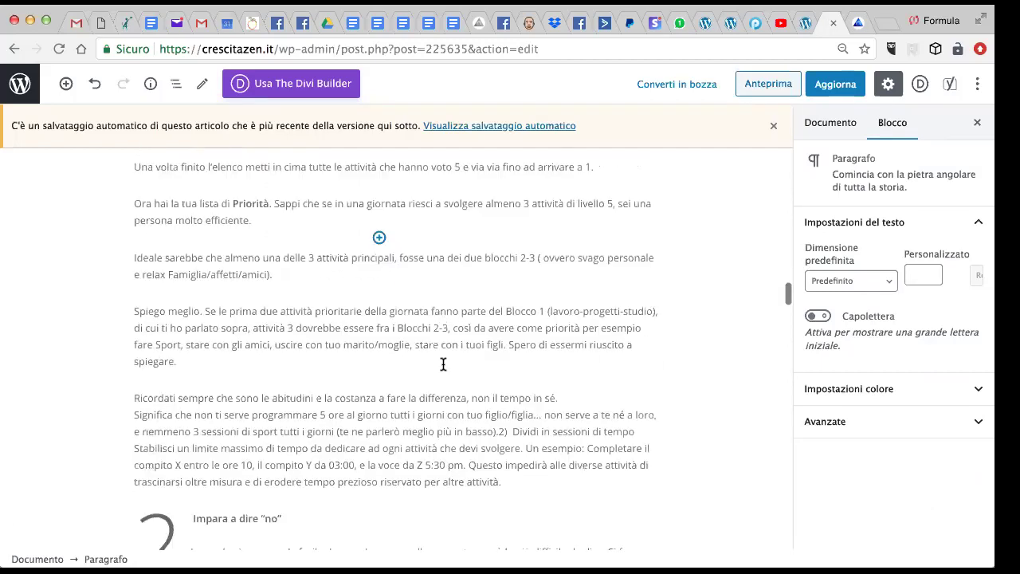
pyautogui.scroll(-20, 443, 364)
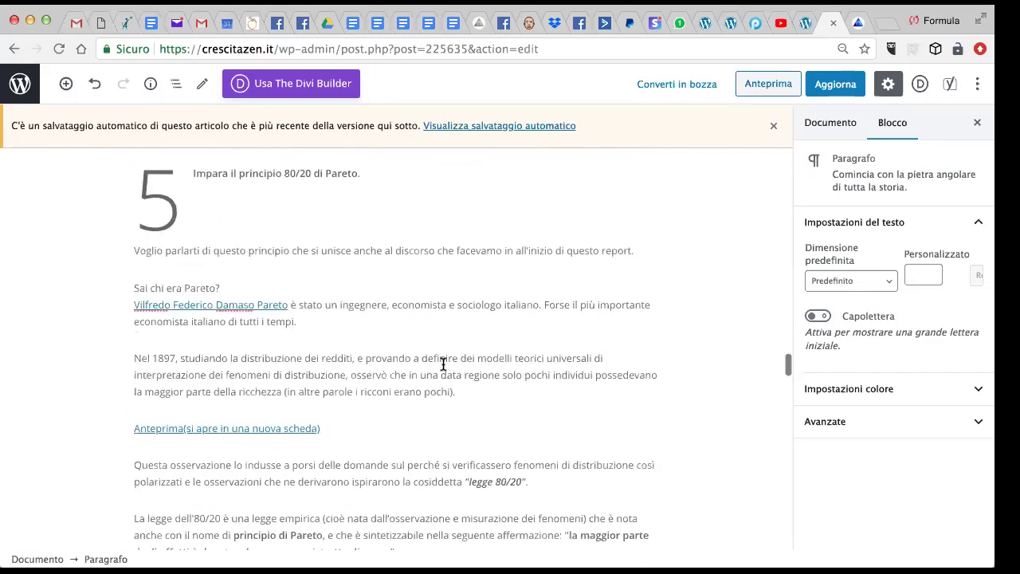
pyautogui.scroll(-20, 443, 366)
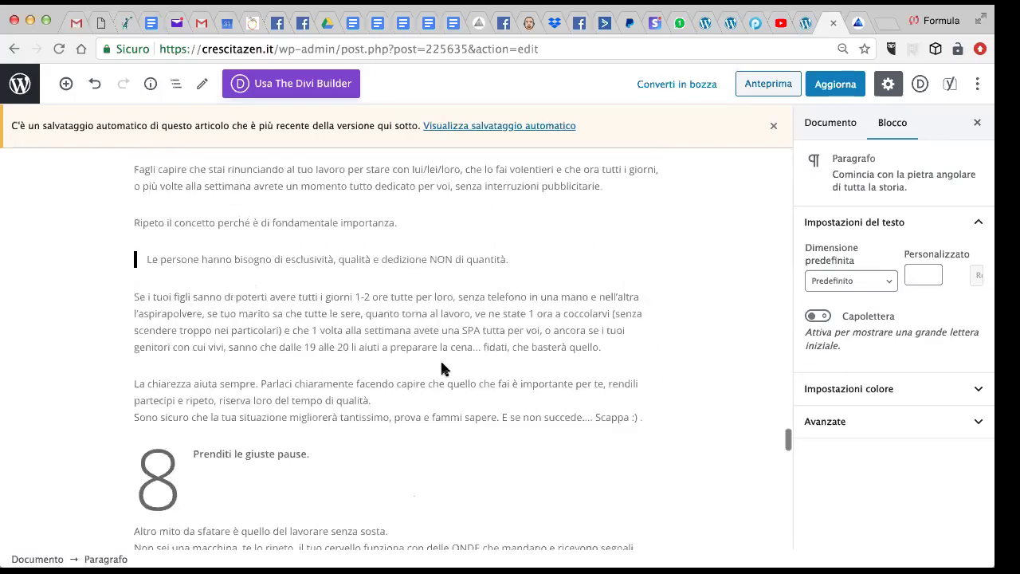
pyautogui.scroll(-4, 444, 364)
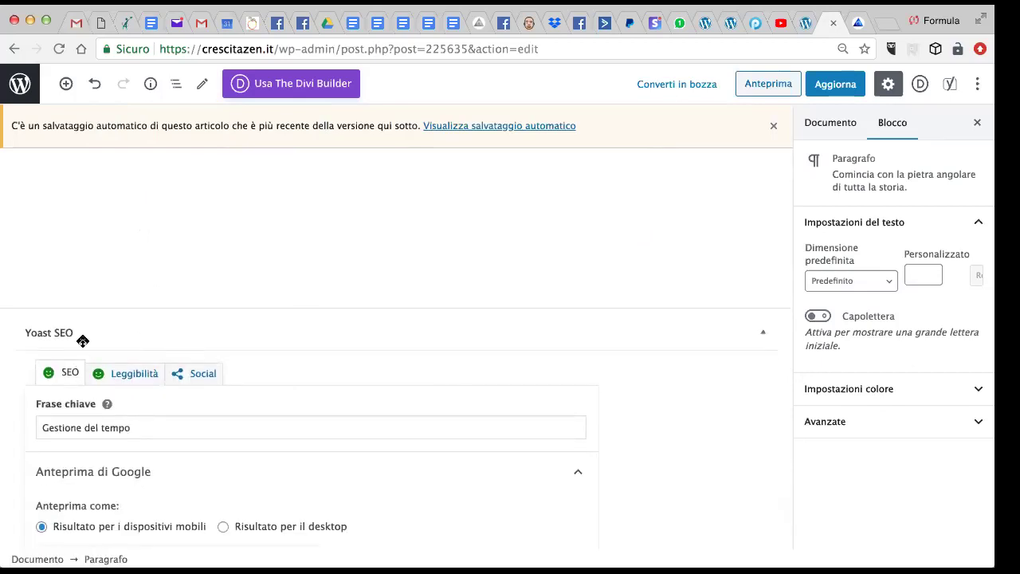
pyautogui.scroll(-3, 83, 339)
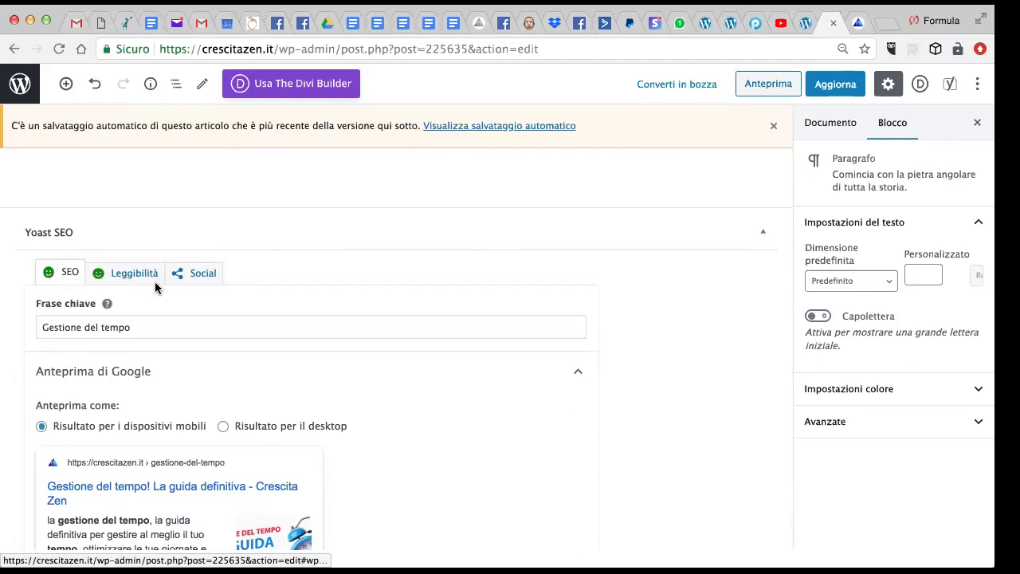
pyautogui.scroll(-2, 152, 299)
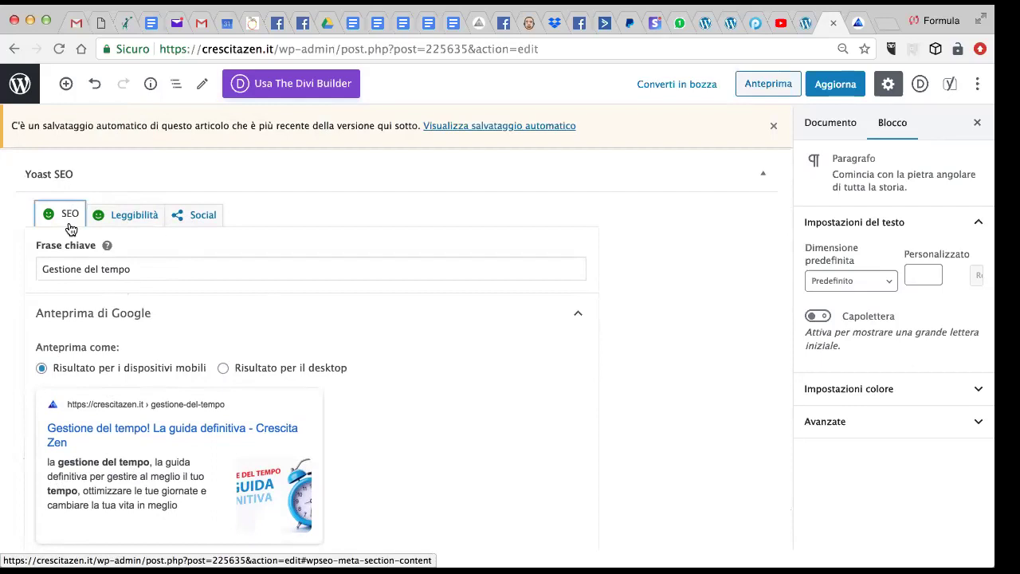
pyautogui.scroll(-1, 52, 199)
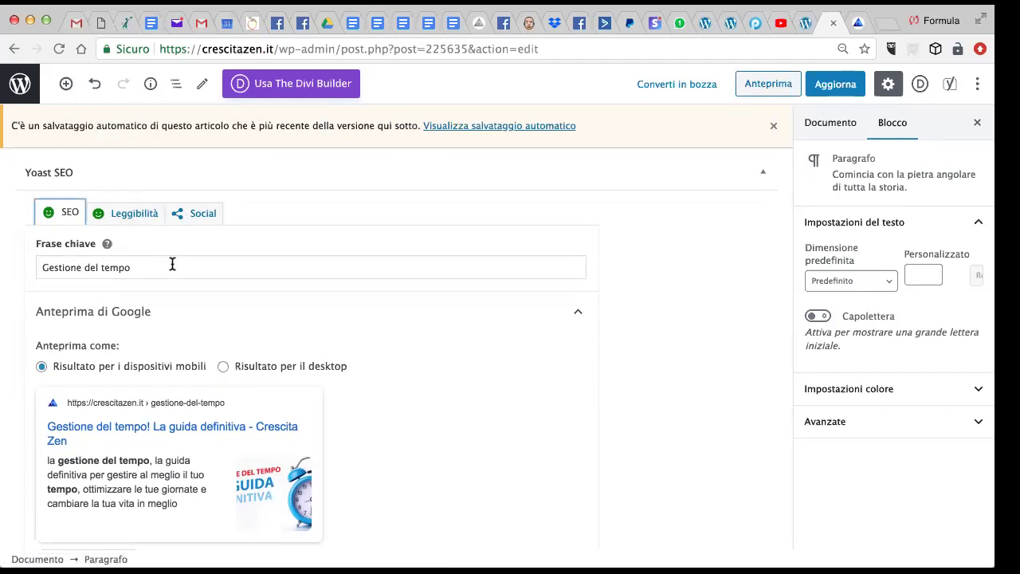
pyautogui.scroll(-1, 136, 249)
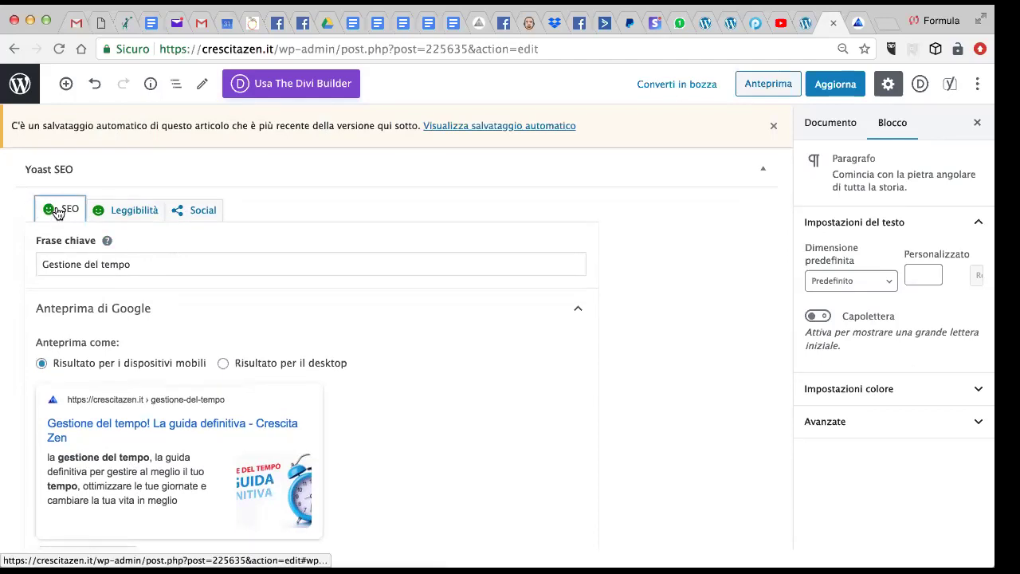
pyautogui.scroll(-5, 61, 217)
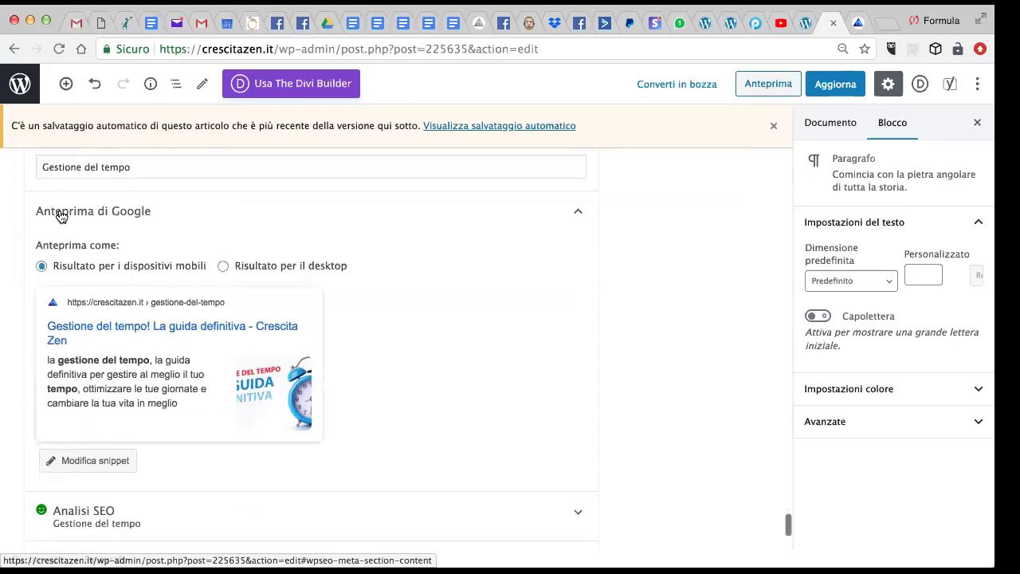
pyautogui.scroll(4, 80, 172)
pyautogui.scroll(-1, 79, 173)
pyautogui.scroll(2, 80, 173)
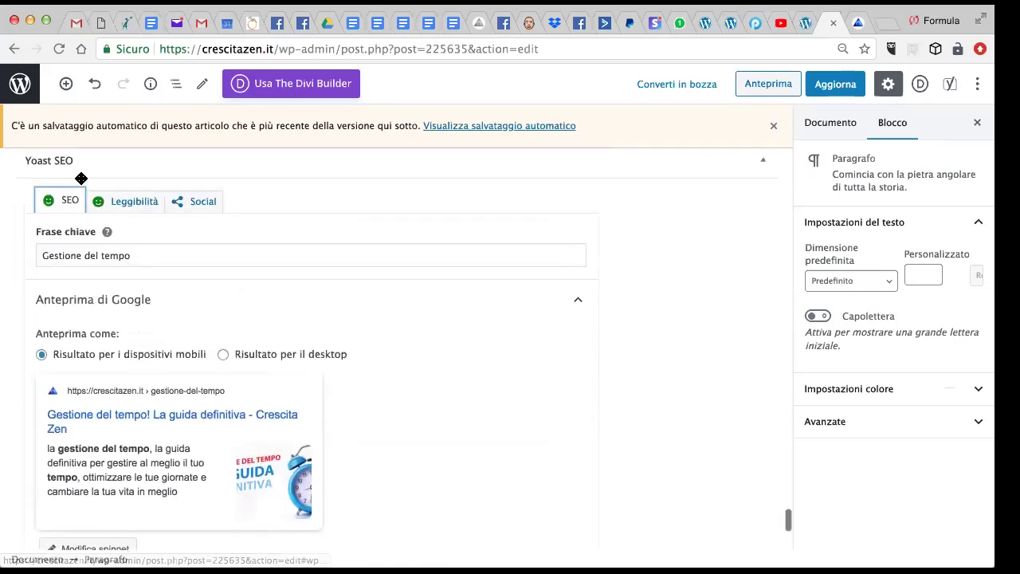
# Step: Open the Yoast "Leggibilità" analysis and check its problems and good results
pyautogui.click(112, 200)
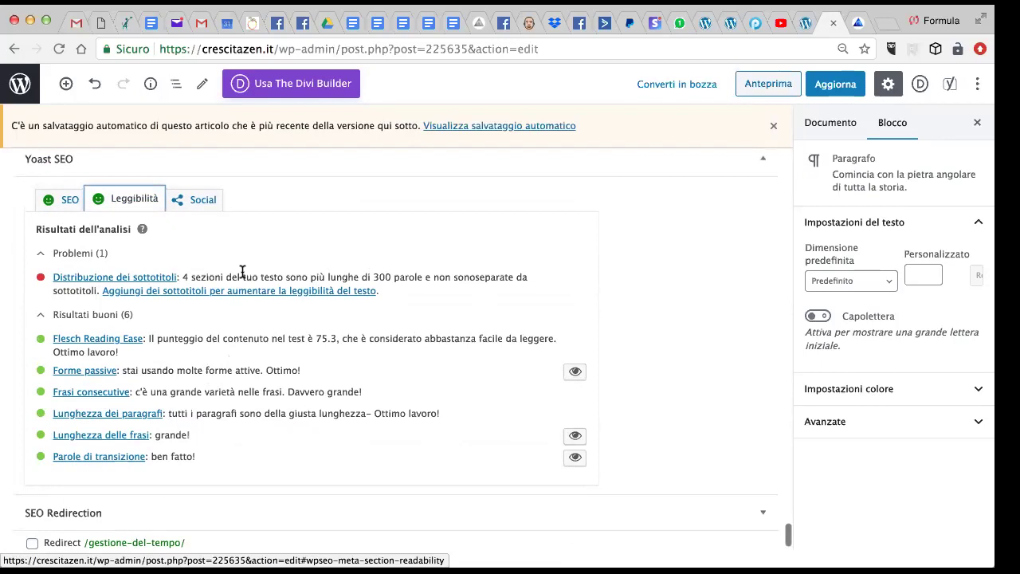
pyautogui.scroll(-1, 243, 275)
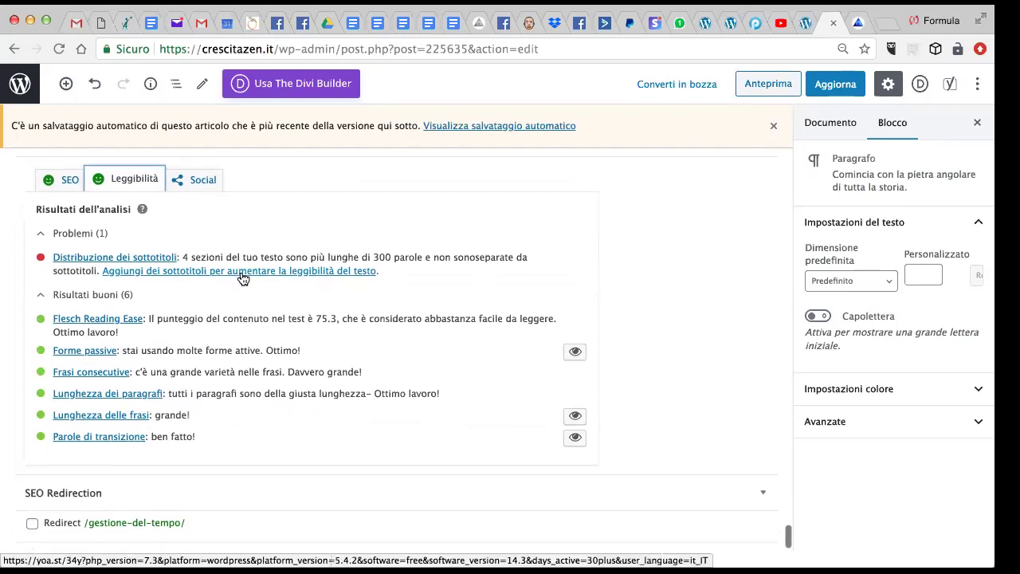
pyautogui.scroll(5, 243, 278)
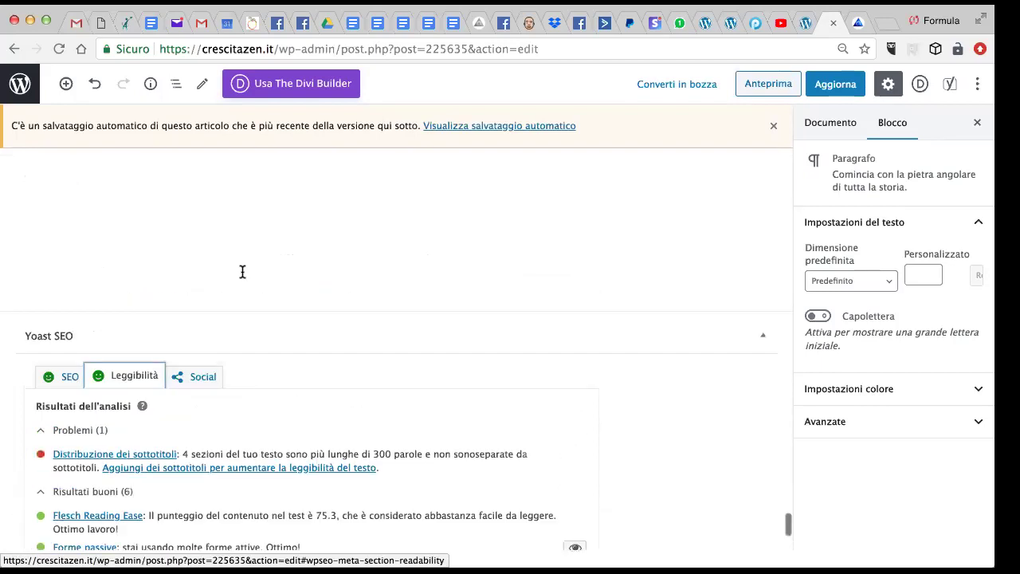
pyautogui.scroll(-1, 235, 304)
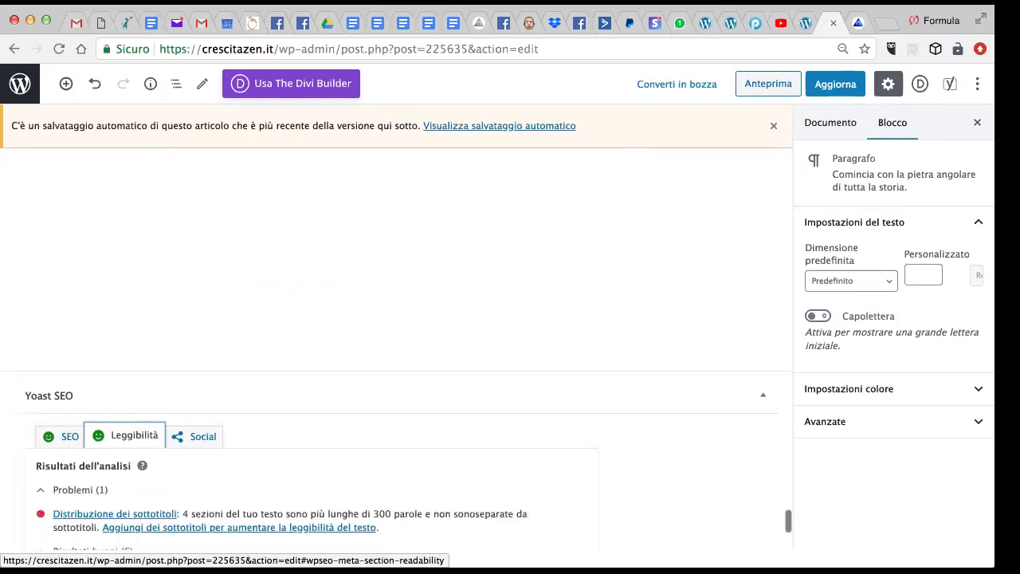
# Step: Return to the Yoast SEO analysis view and look through its sections from the key phrase down to "Avanzate"
pyautogui.click(53, 438)
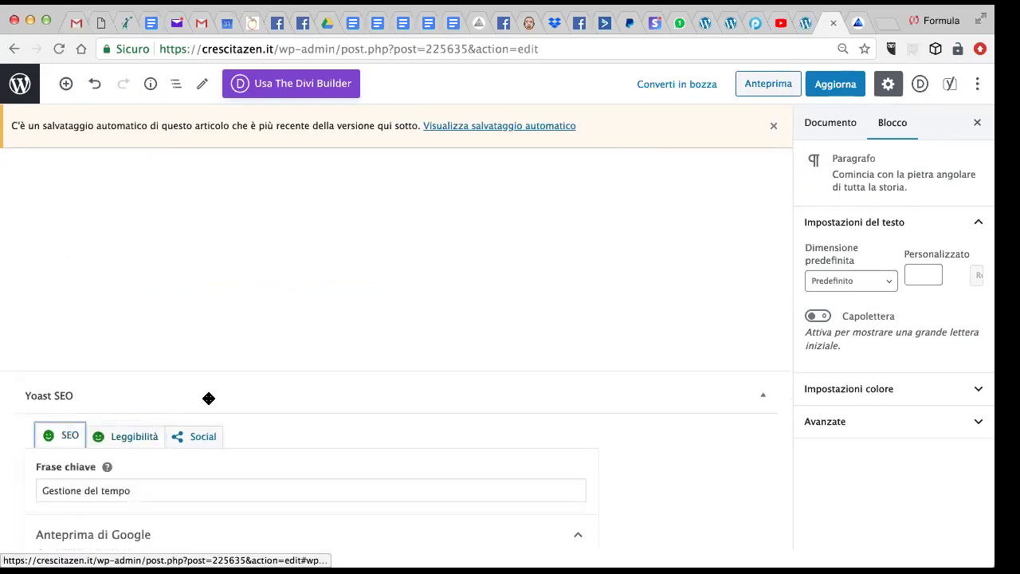
pyautogui.scroll(-2, 126, 466)
pyautogui.scroll(-1, 126, 470)
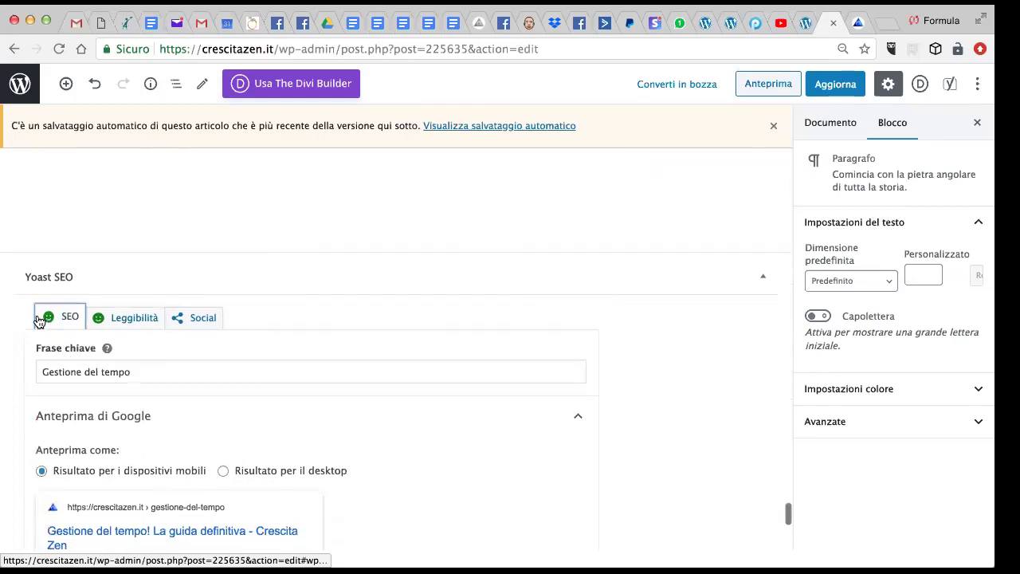
pyautogui.scroll(-5, 216, 401)
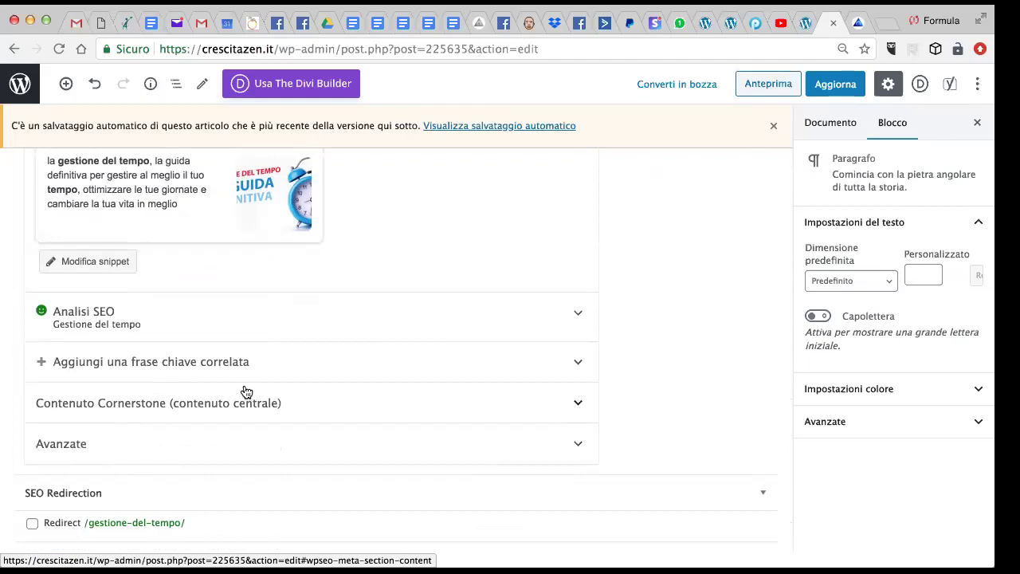
# Step: Go back into the article body and look over points 9, 8 and 7 for their subheadings and section lengths
pyautogui.scroll(15, 246, 391)
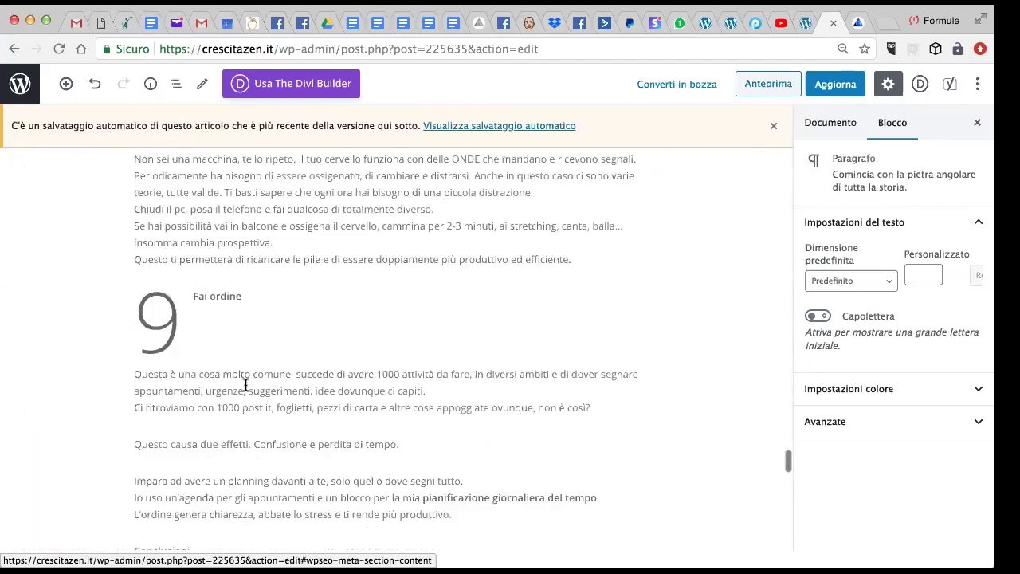
pyautogui.scroll(5, 246, 387)
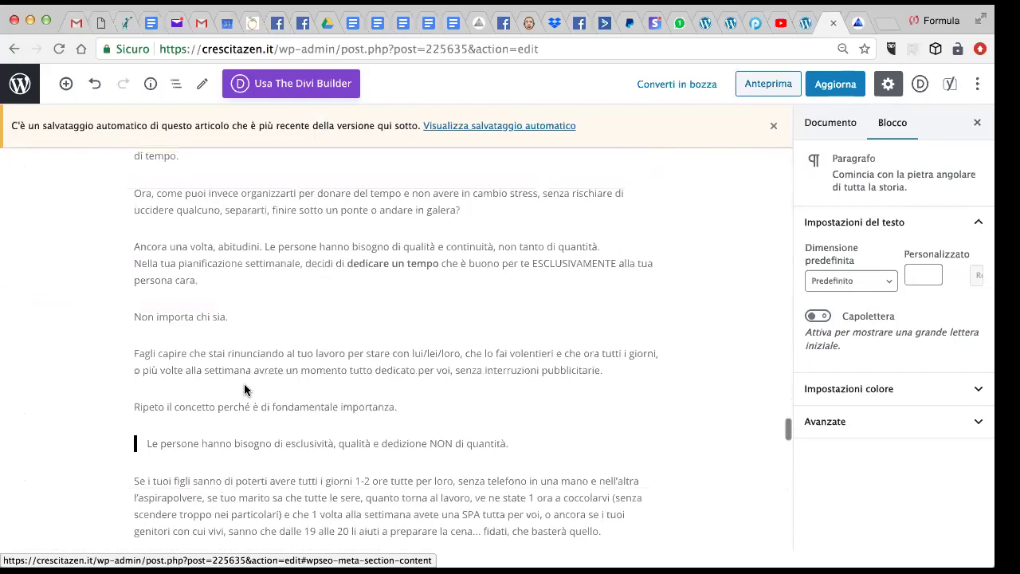
pyautogui.scroll(-5, 245, 390)
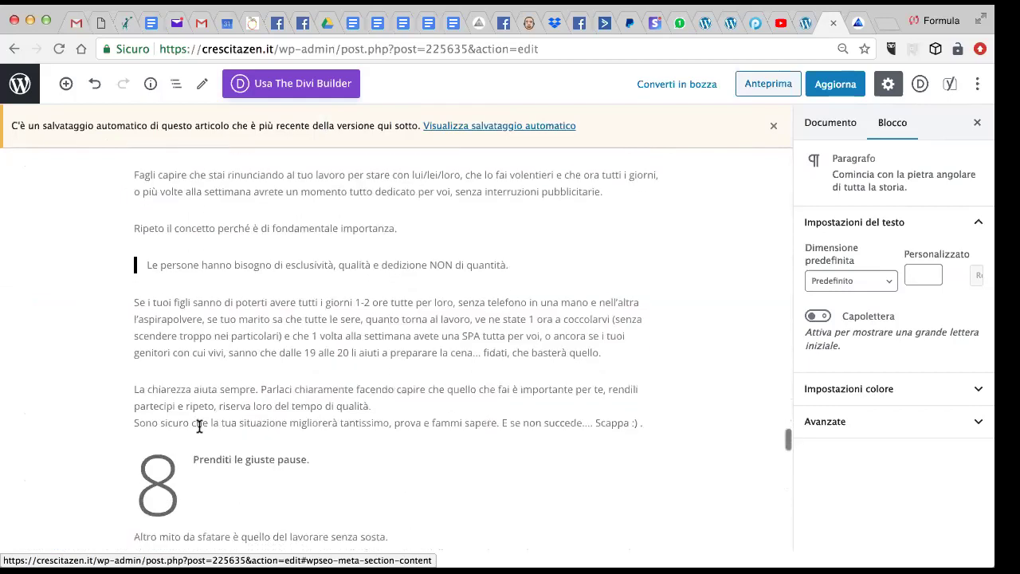
pyautogui.scroll(8, 321, 247)
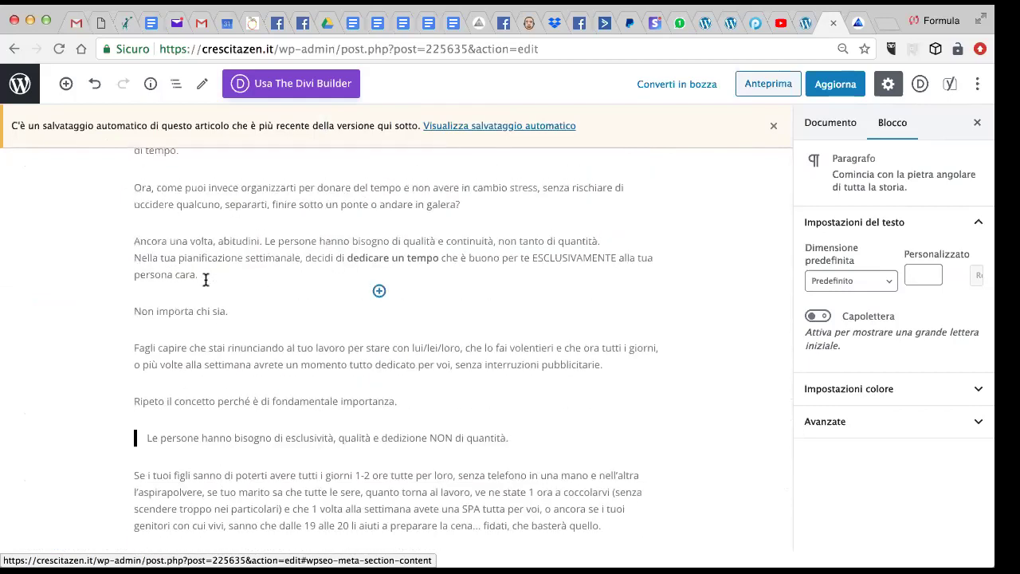
pyautogui.scroll(1, 194, 272)
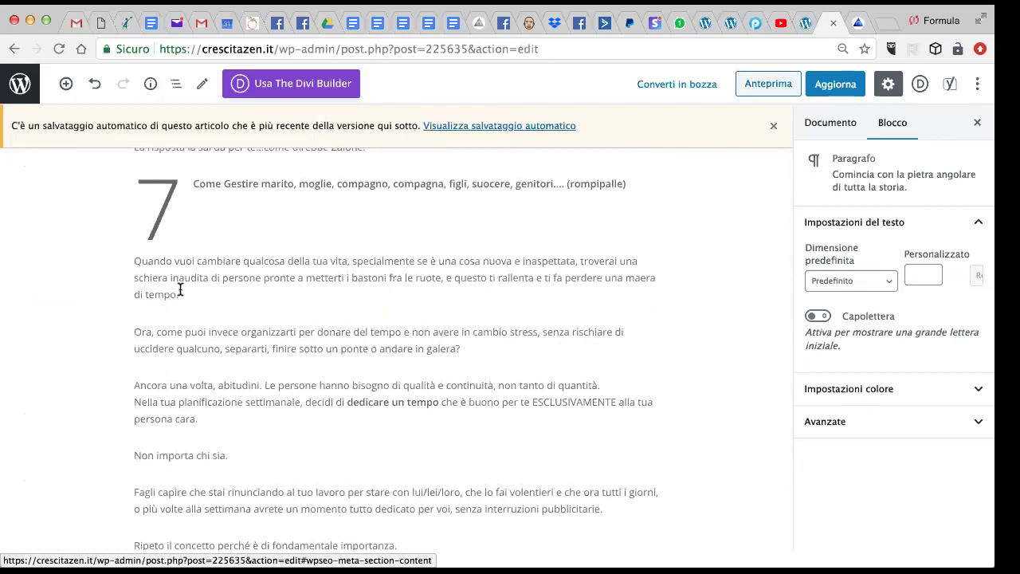
# Step: Review the article body backwards from point 7 through "Come Gestire il Tempo in 9 mosse" and the jar metaphor to the section before the "ruota della vita" image
pyautogui.scroll(1, 180, 289)
pyautogui.scroll(10, 180, 294)
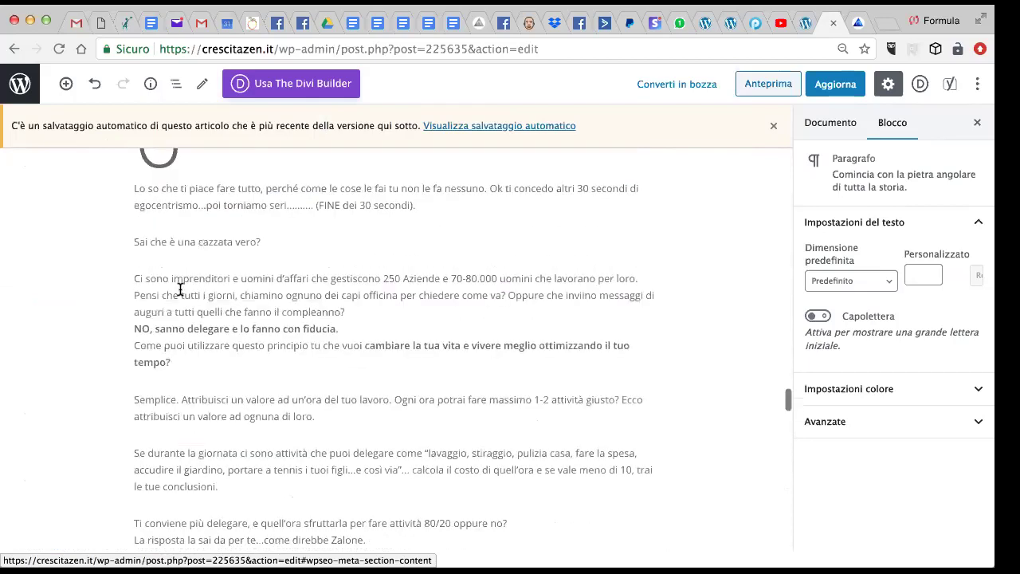
pyautogui.scroll(15, 180, 289)
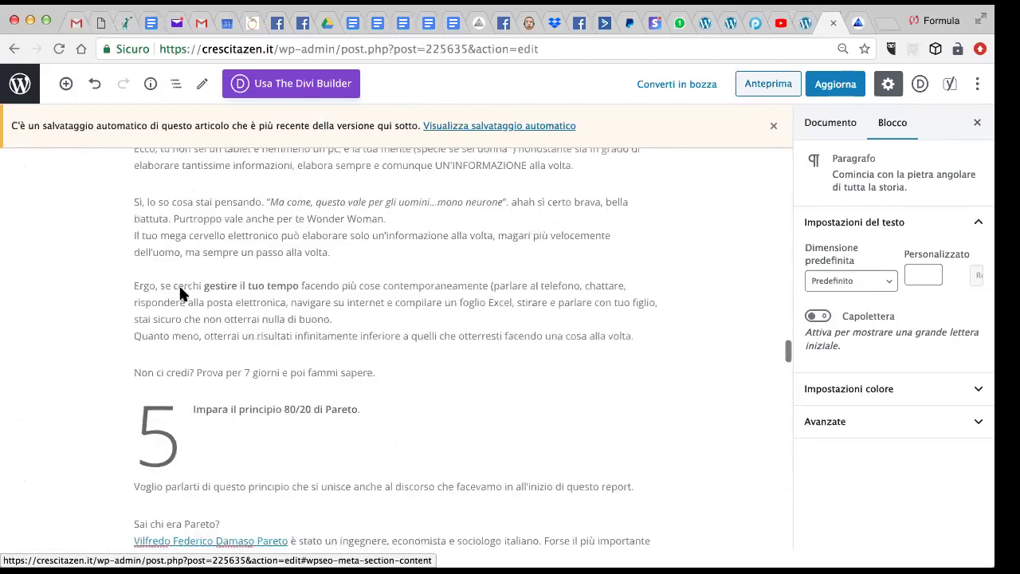
pyautogui.scroll(1, 180, 292)
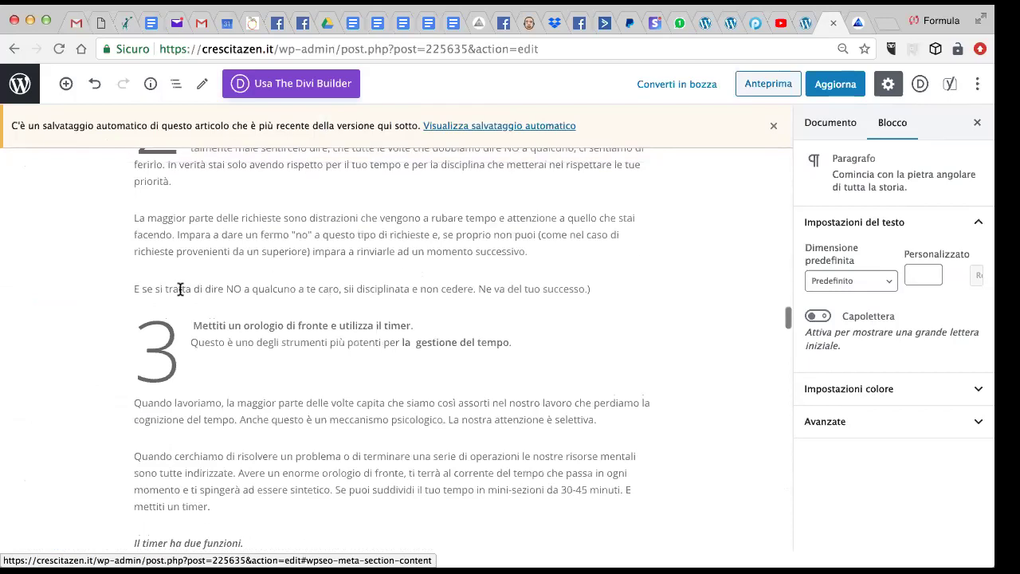
pyautogui.scroll(6, 180, 289)
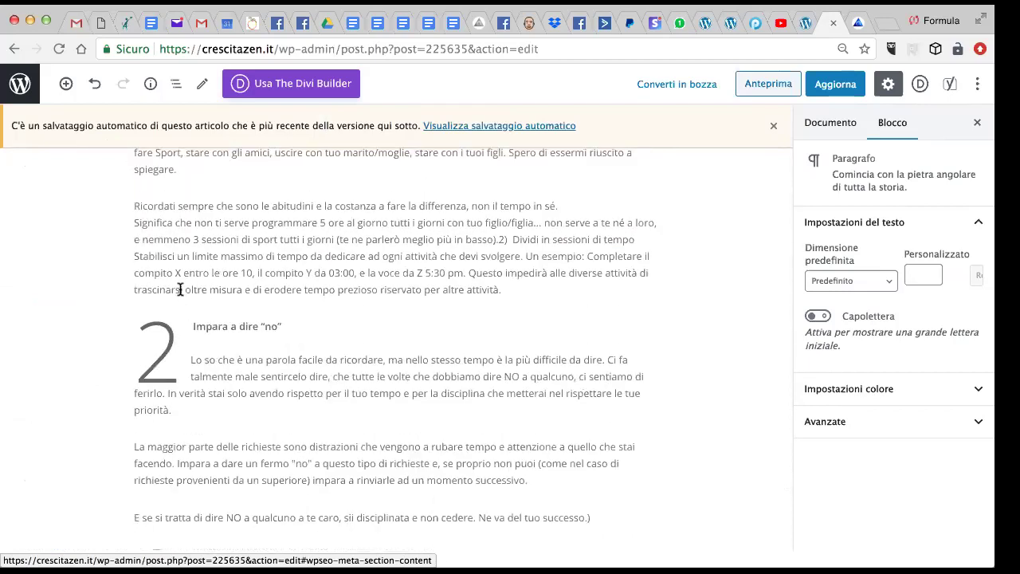
pyautogui.scroll(5, 389, 271)
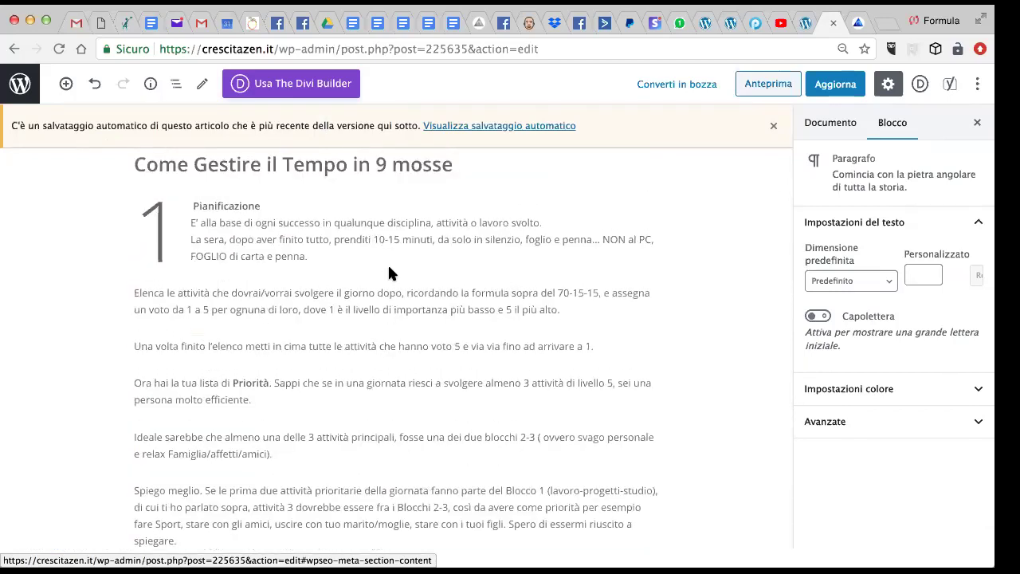
pyautogui.scroll(3, 389, 274)
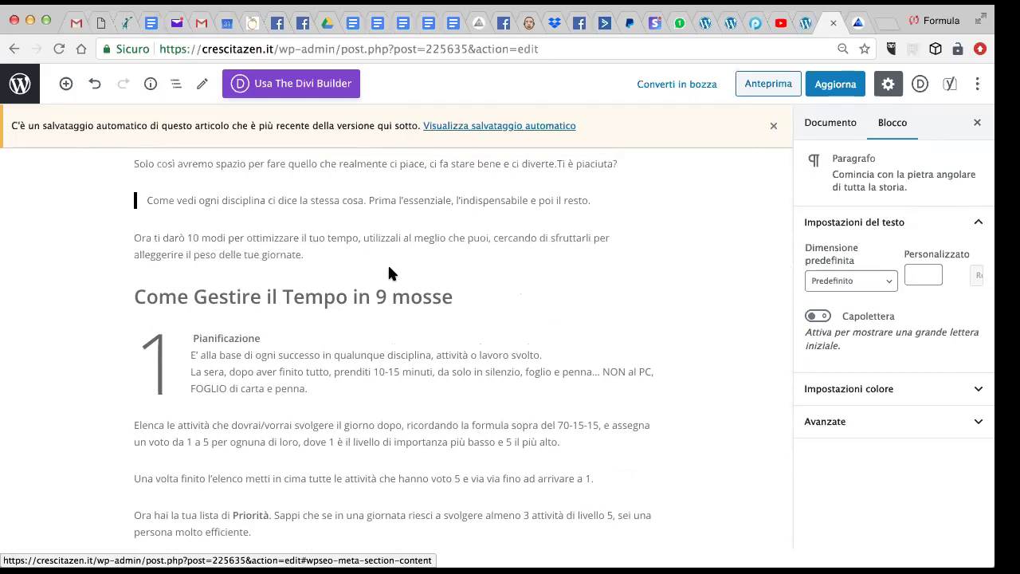
pyautogui.scroll(6, 389, 274)
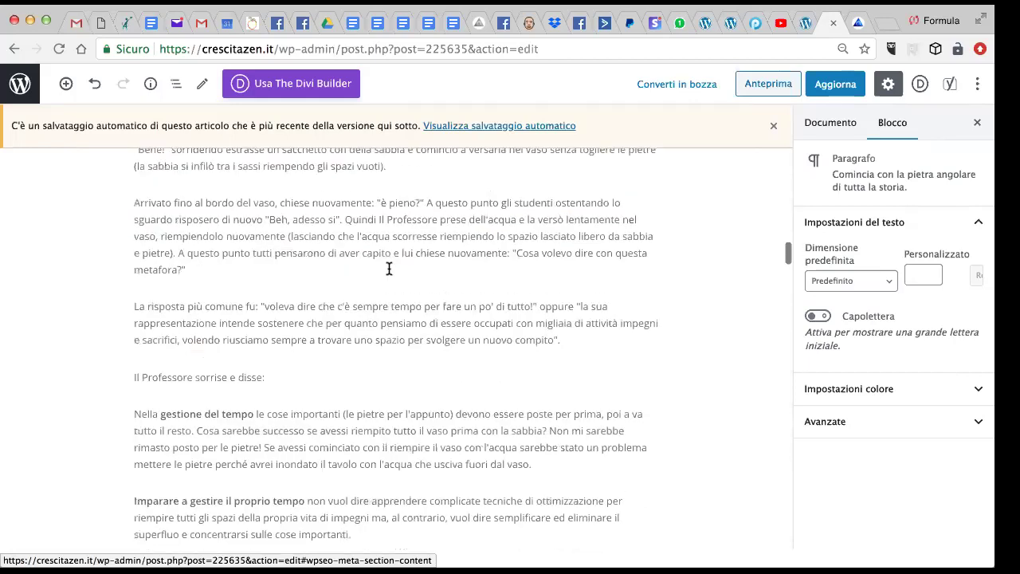
pyautogui.scroll(10, 389, 271)
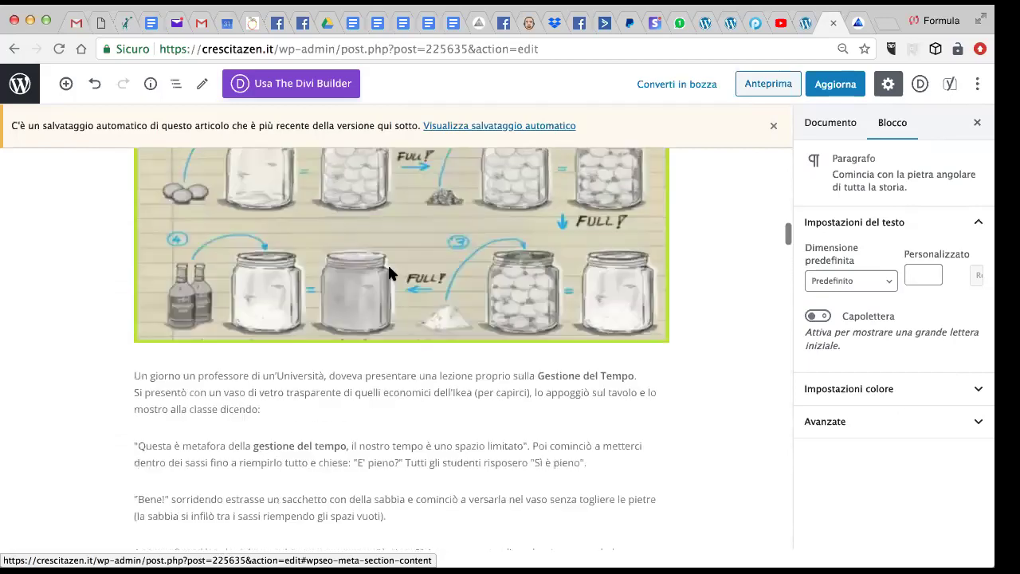
pyautogui.scroll(5, 389, 271)
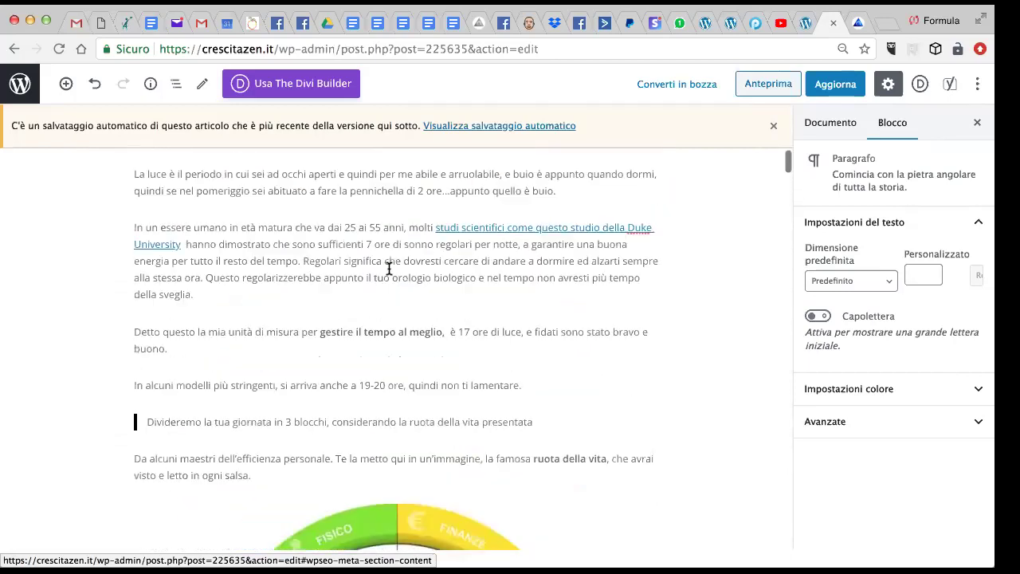